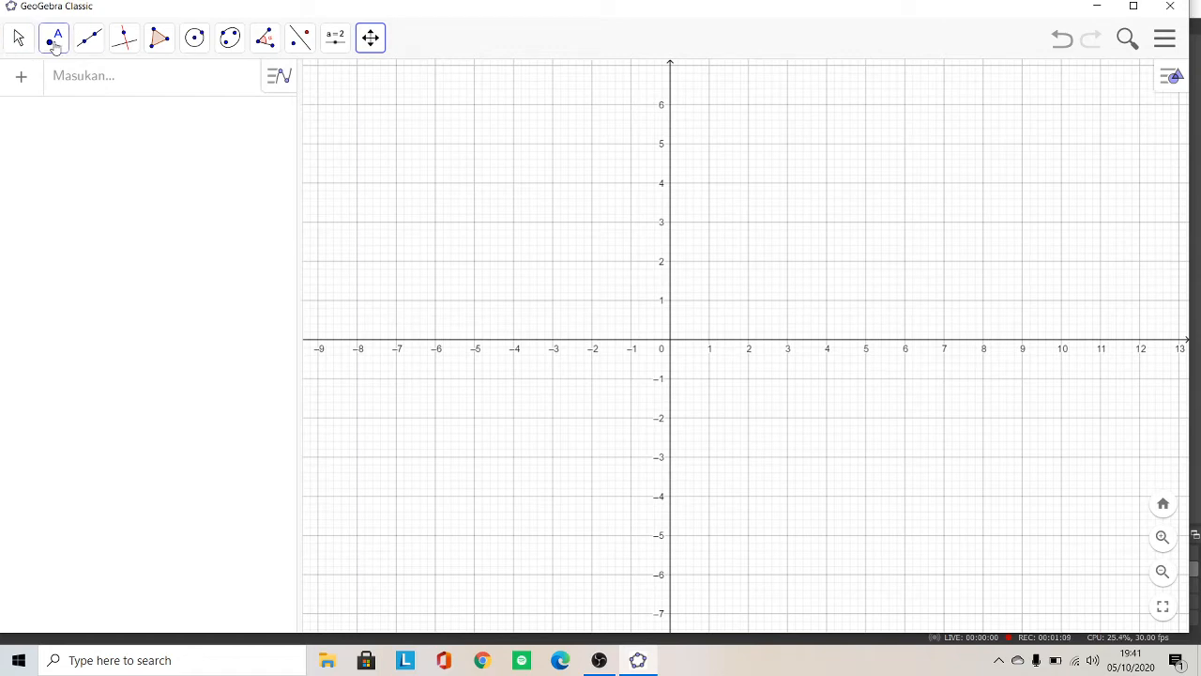
# - Place a new point at the origin, where the x-axis and y-axis intersect
pyautogui.click(56, 45)
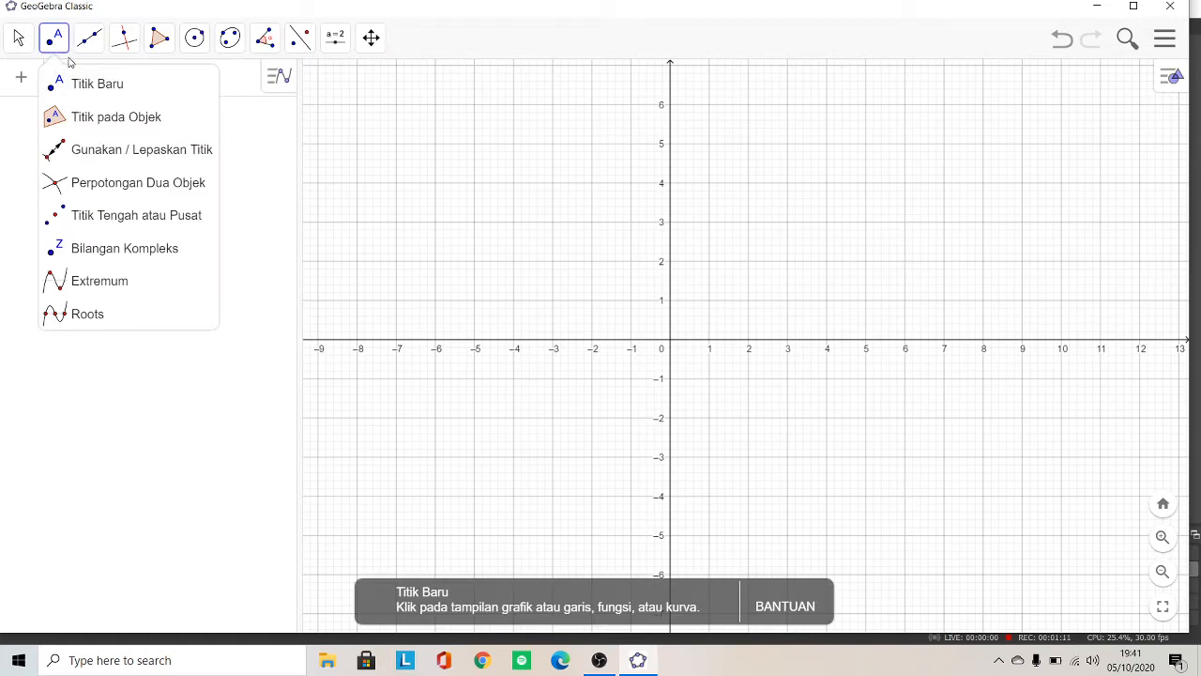
pyautogui.click(81, 85)
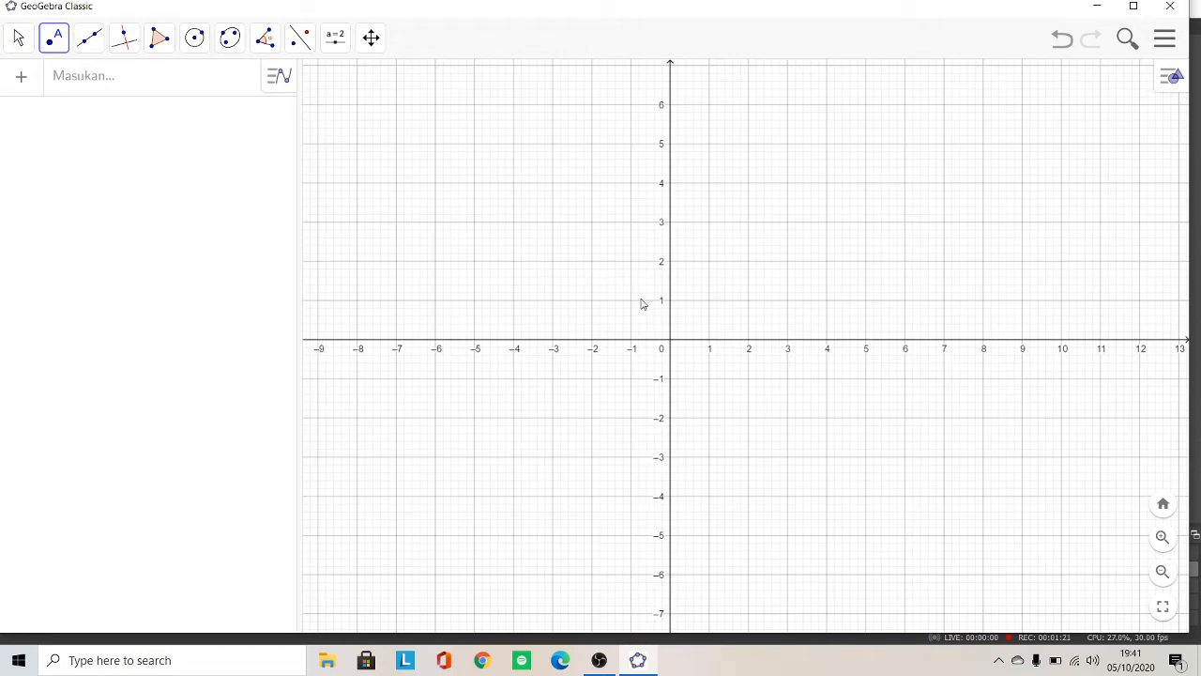
pyautogui.click(672, 341)
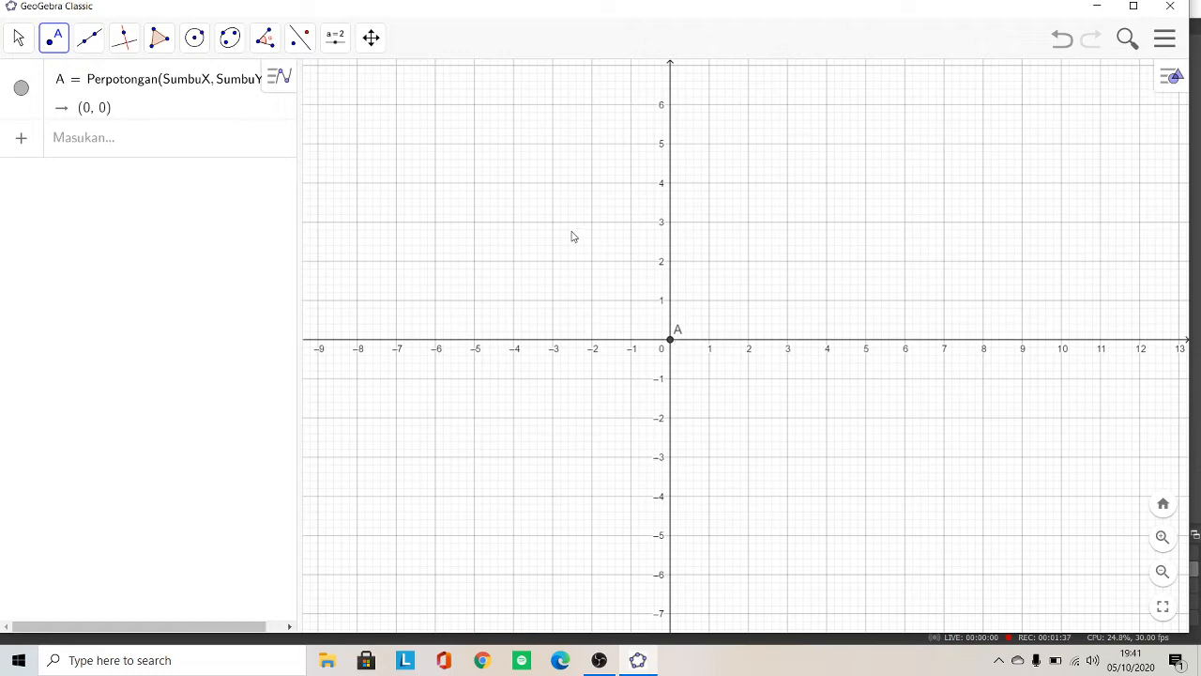
# - Draw a triangle polygon from the point at the origin through (2, 4) and (4, 3), closing it at the origin
pyautogui.click(161, 40)
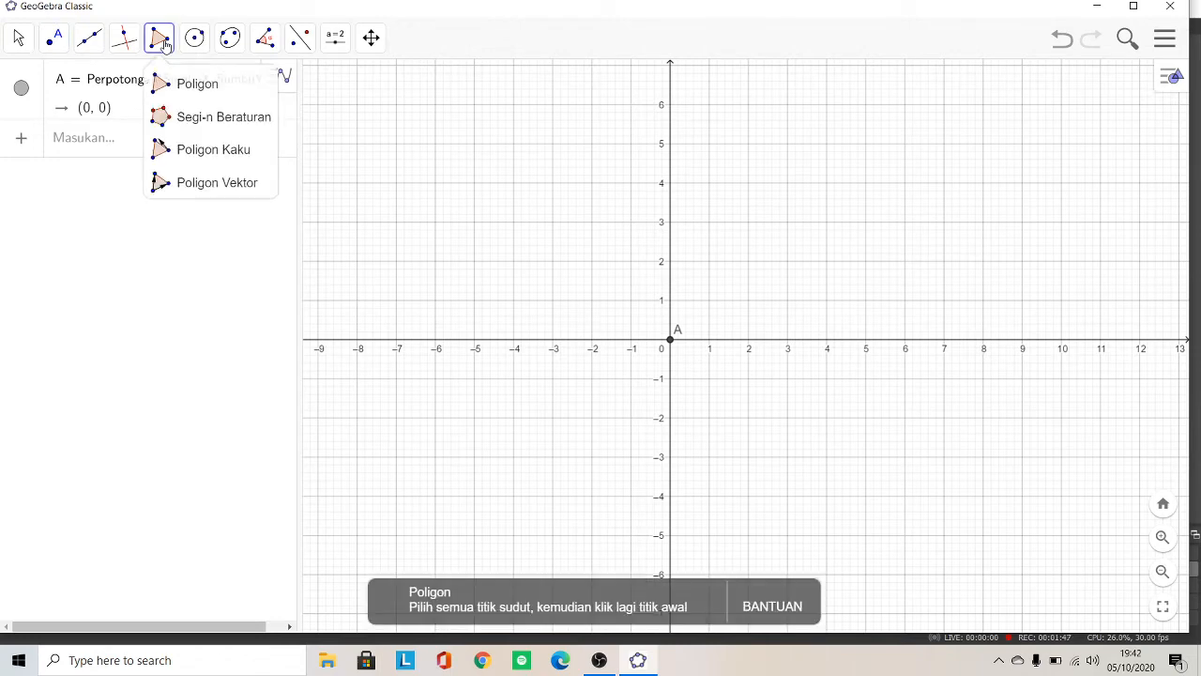
pyautogui.click(188, 87)
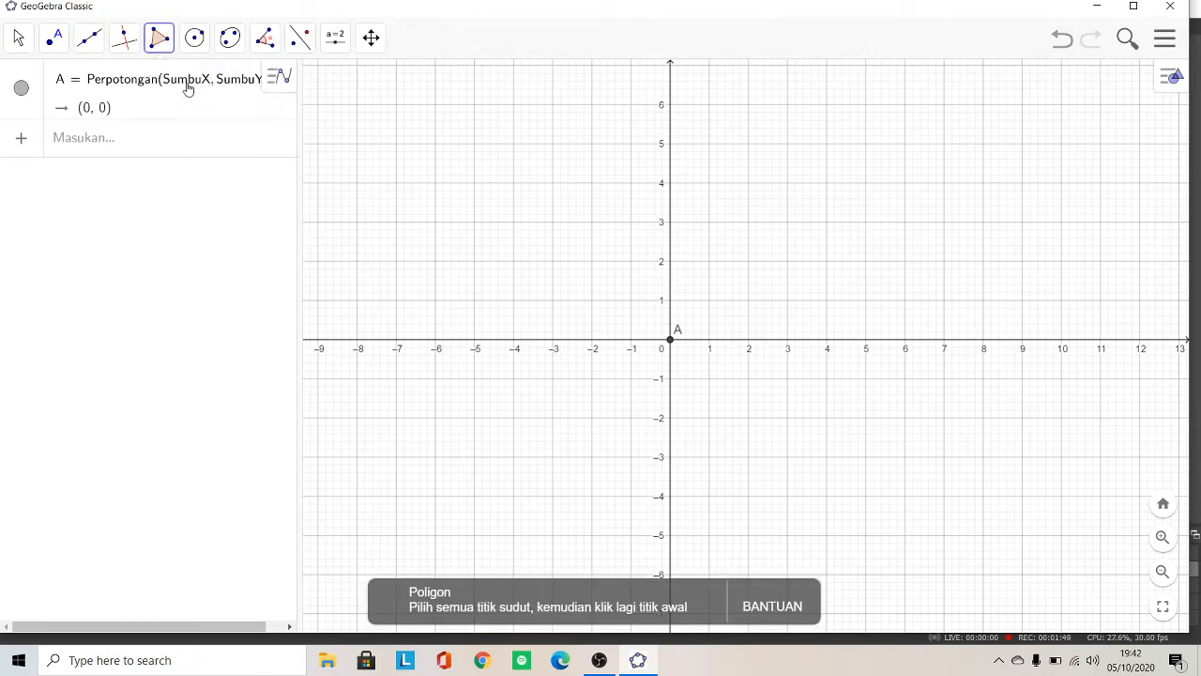
pyautogui.click(671, 342)
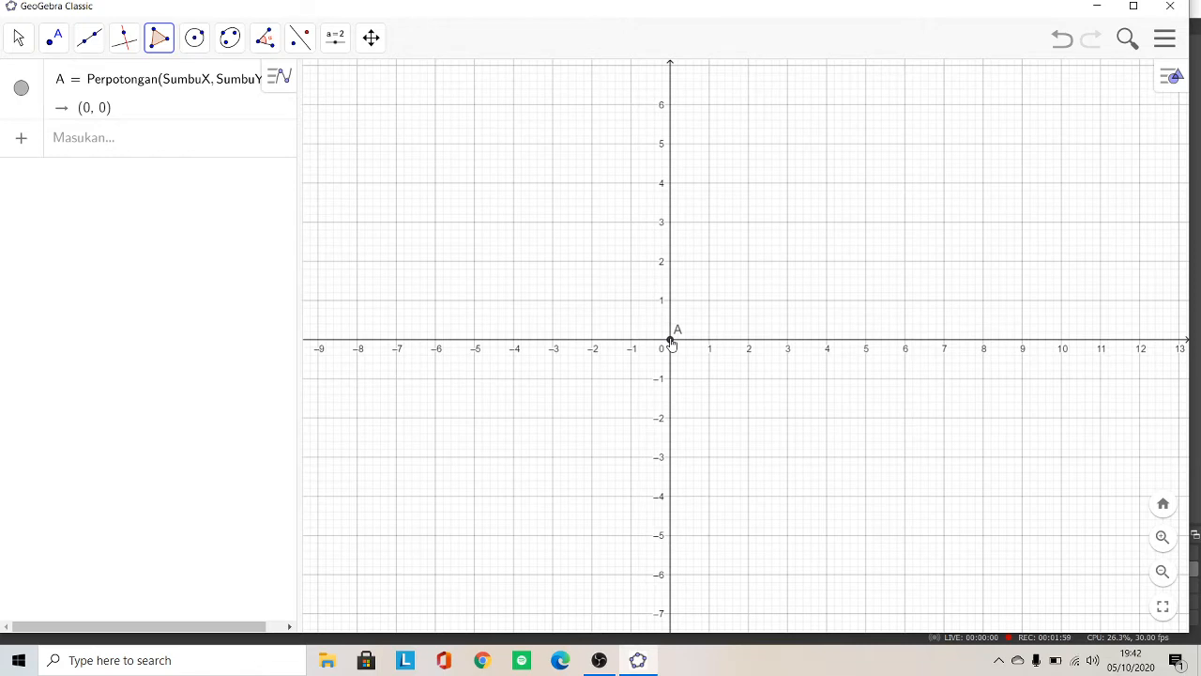
pyautogui.click(748, 184)
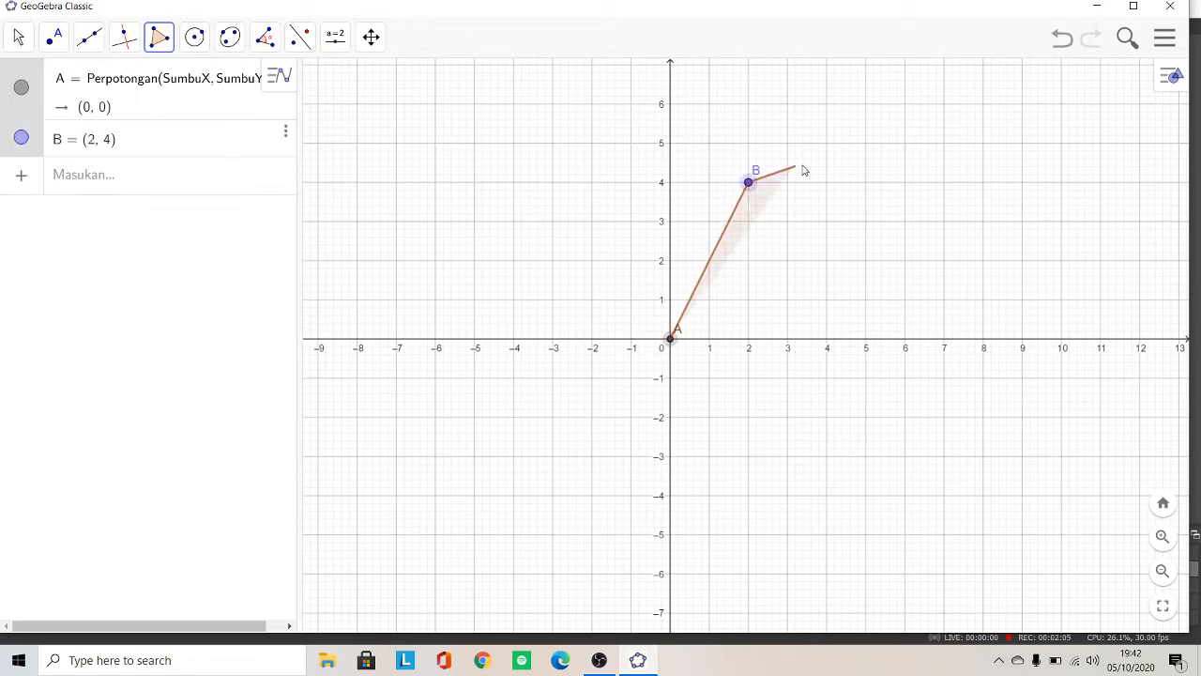
pyautogui.click(824, 222)
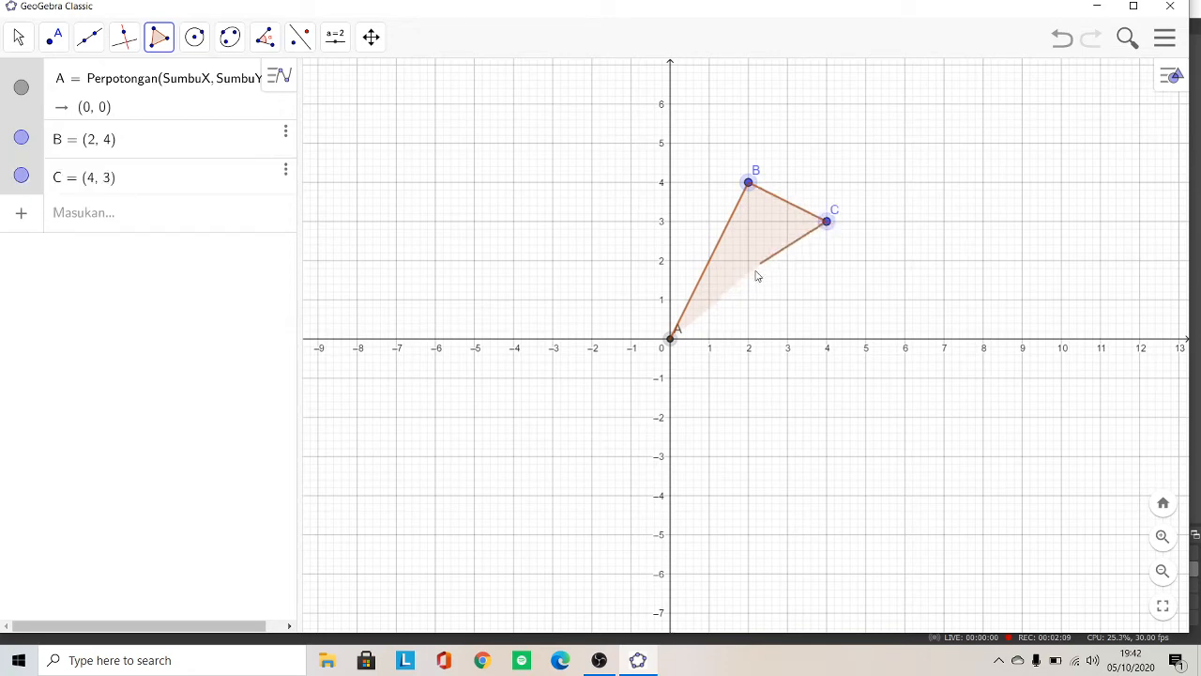
pyautogui.click(673, 344)
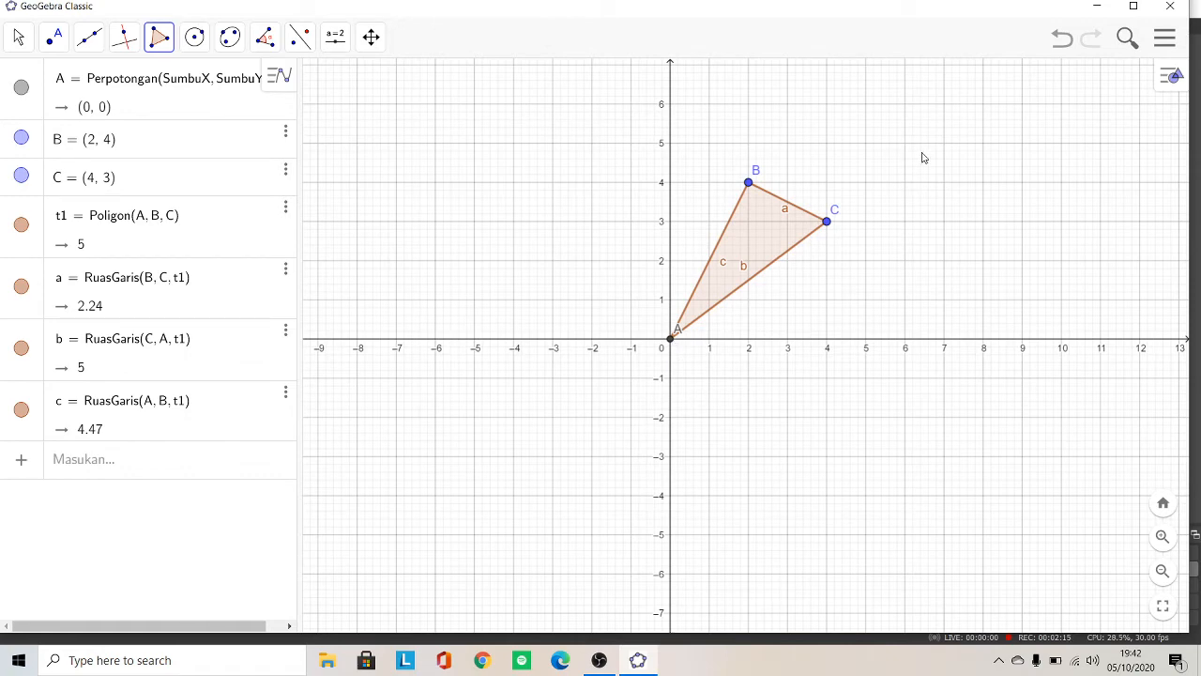
# - Colour the triangle red (255, 0, 0) and raise its opacity until the fill is almost solid
pyautogui.rightClick(761, 232)
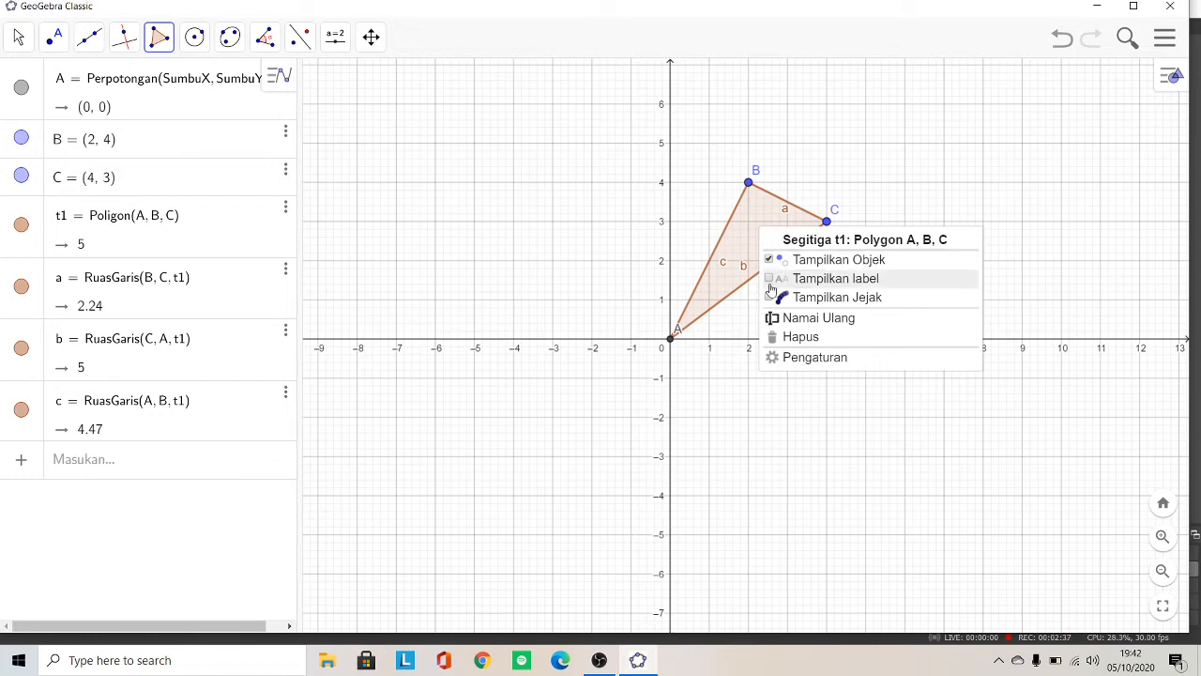
pyautogui.click(786, 360)
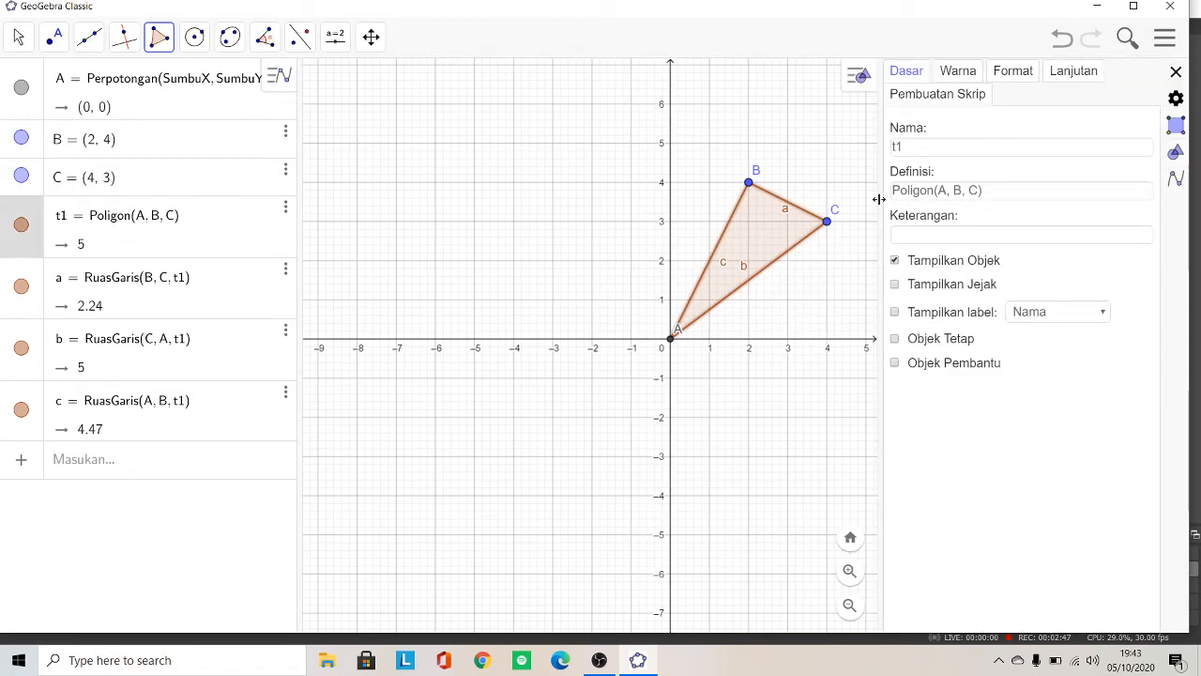
pyautogui.click(965, 74)
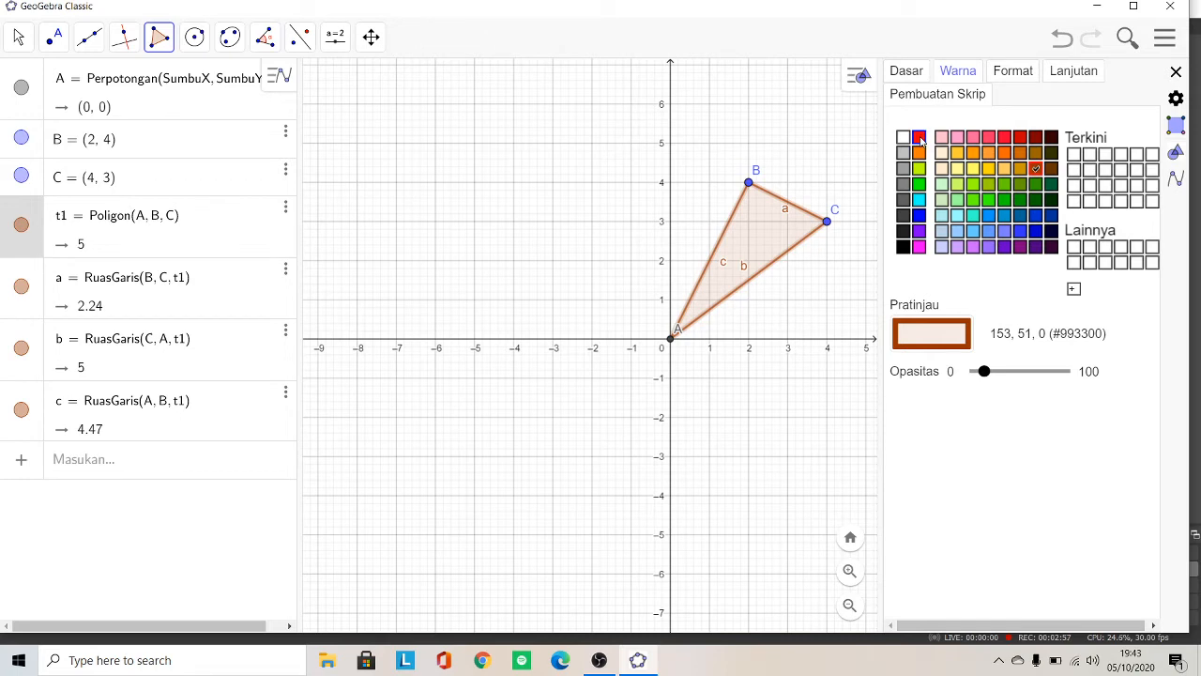
pyautogui.click(920, 138)
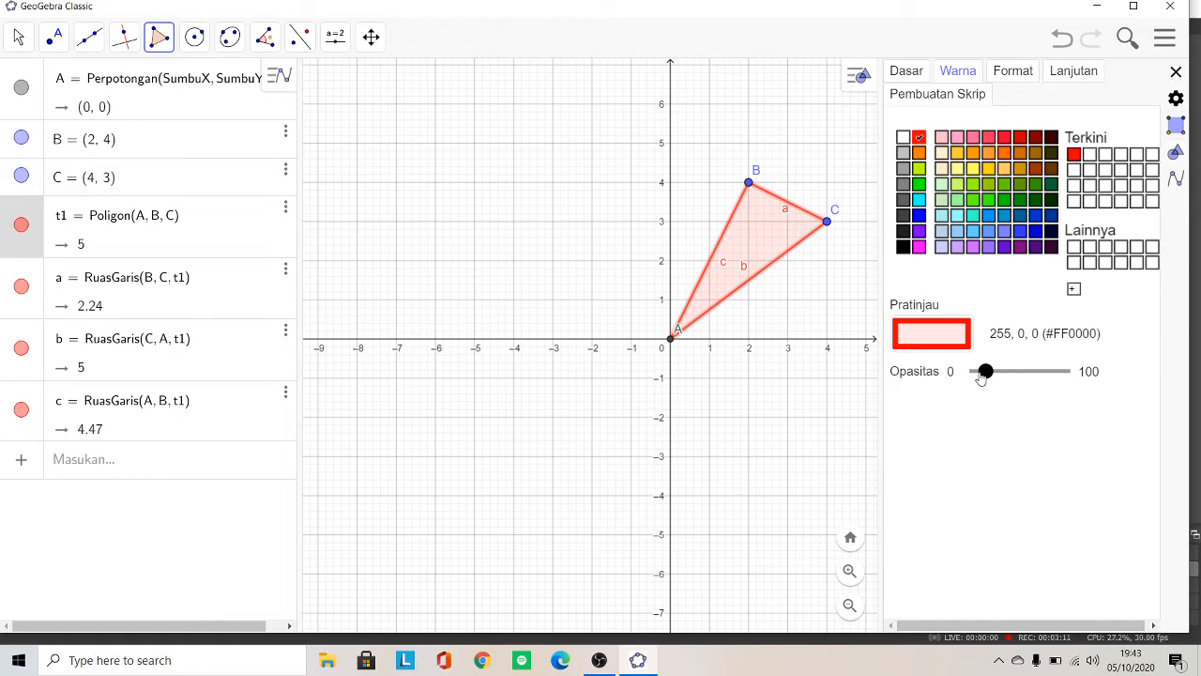
pyautogui.moveTo(984, 375); pyautogui.dragTo(1058, 377)
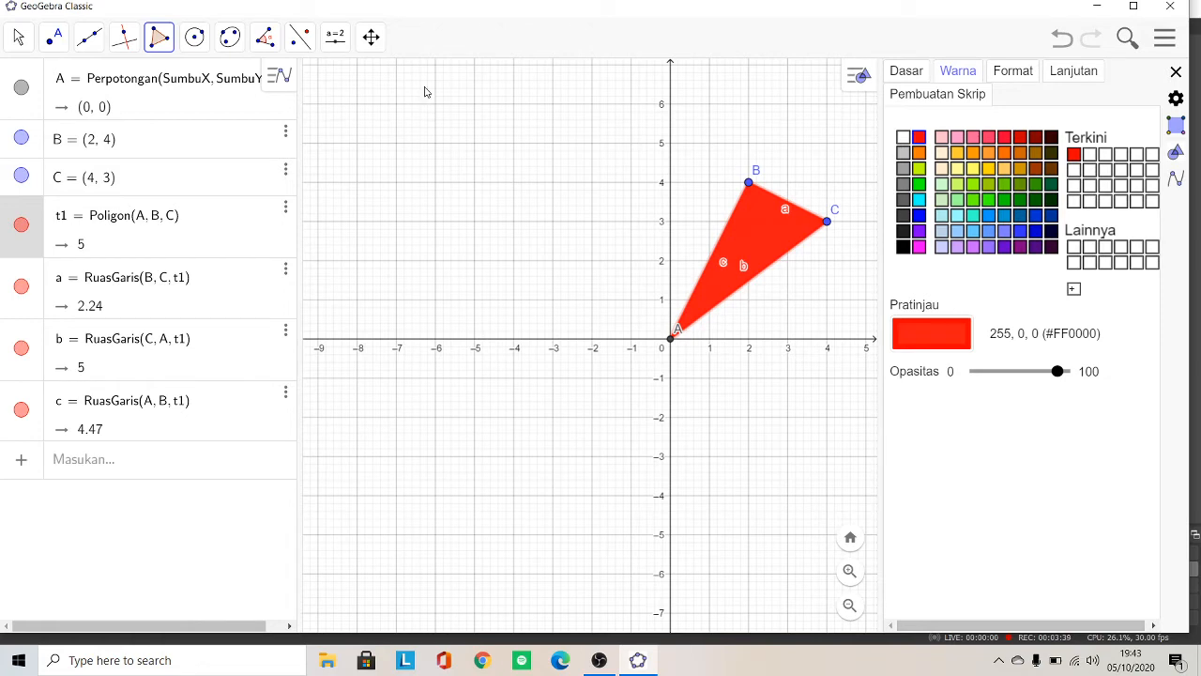
# - Rotate the red triangle 90° counterclockwise around point A at the origin
pyautogui.click(307, 41)
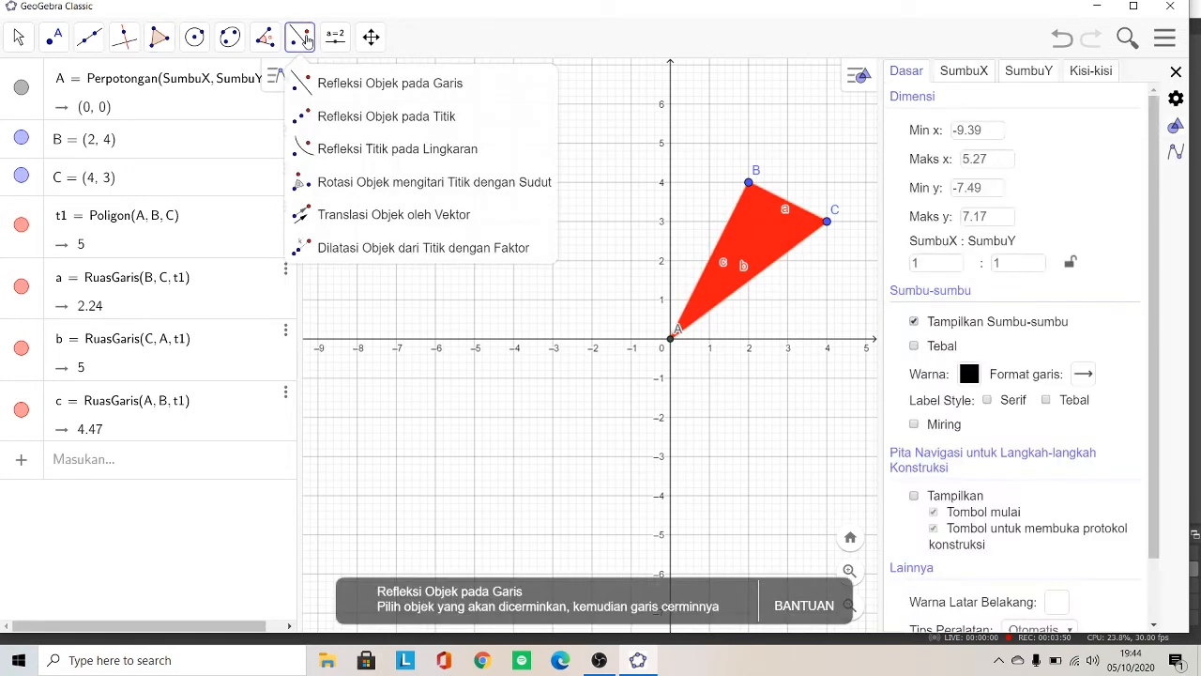
pyautogui.click(344, 185)
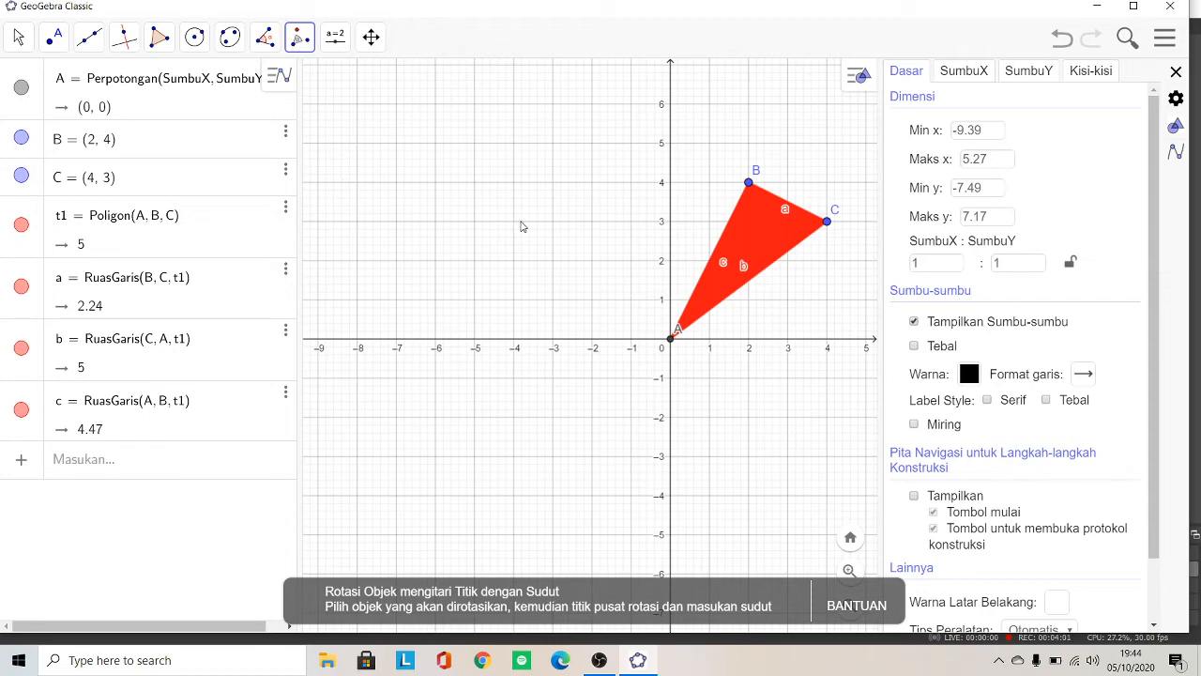
pyautogui.click(746, 247)
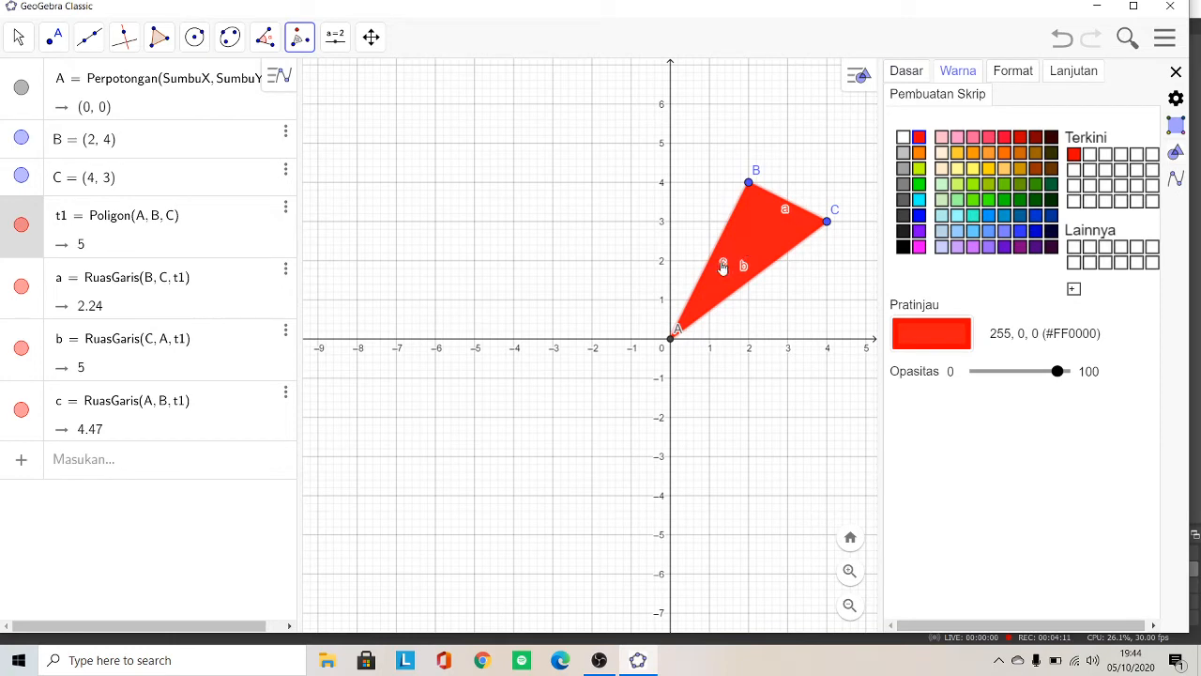
pyautogui.click(671, 340)
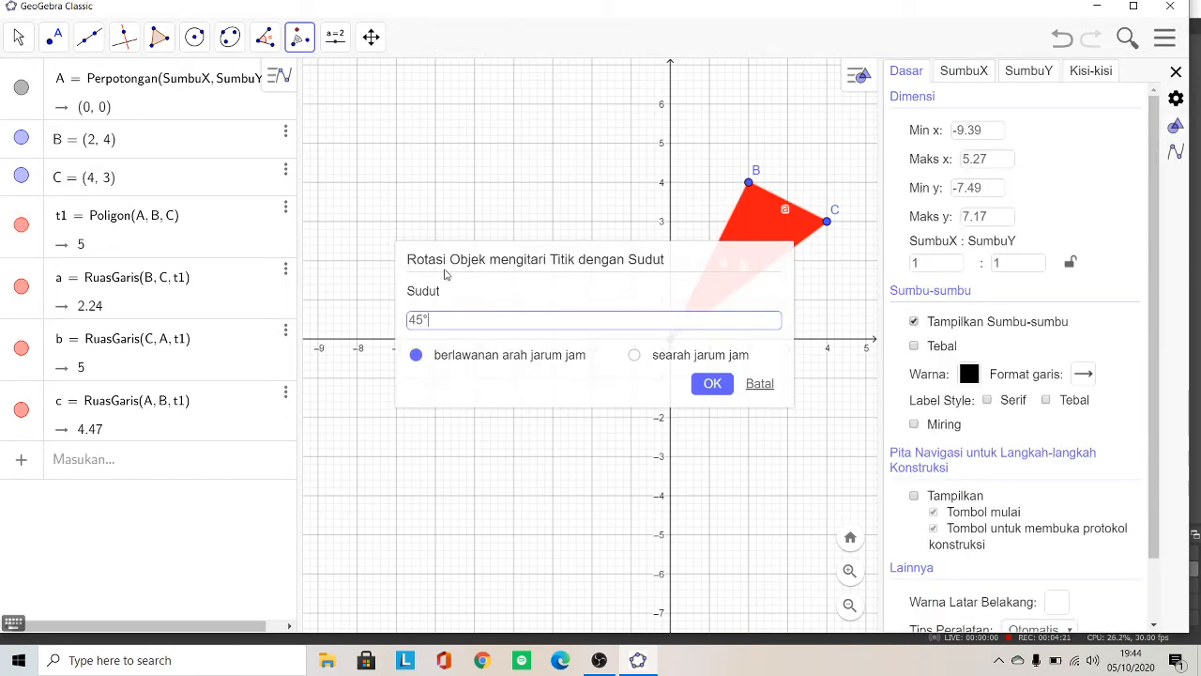
pyautogui.click(425, 322)
pyautogui.press('BackSpace')
pyautogui.press('BackSpace')
pyautogui.write('90')
pyautogui.click(704, 387)
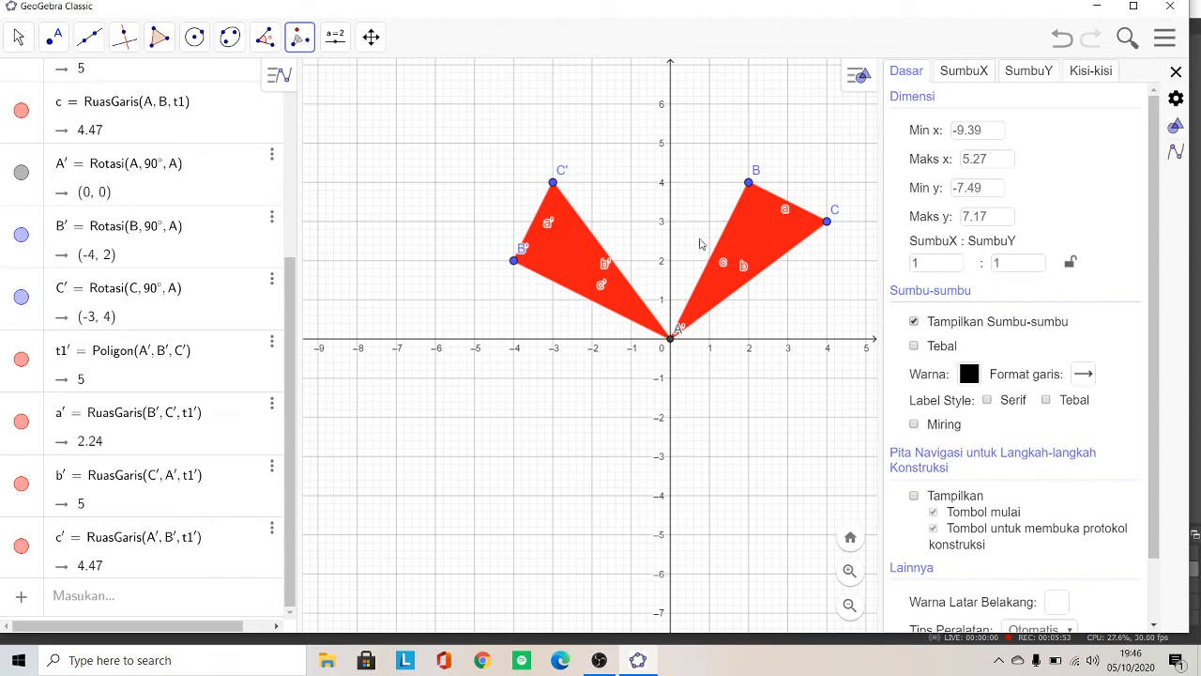
# - Rotate the original triangle ABC 90° clockwise around the origin
pyautogui.click(766, 235)
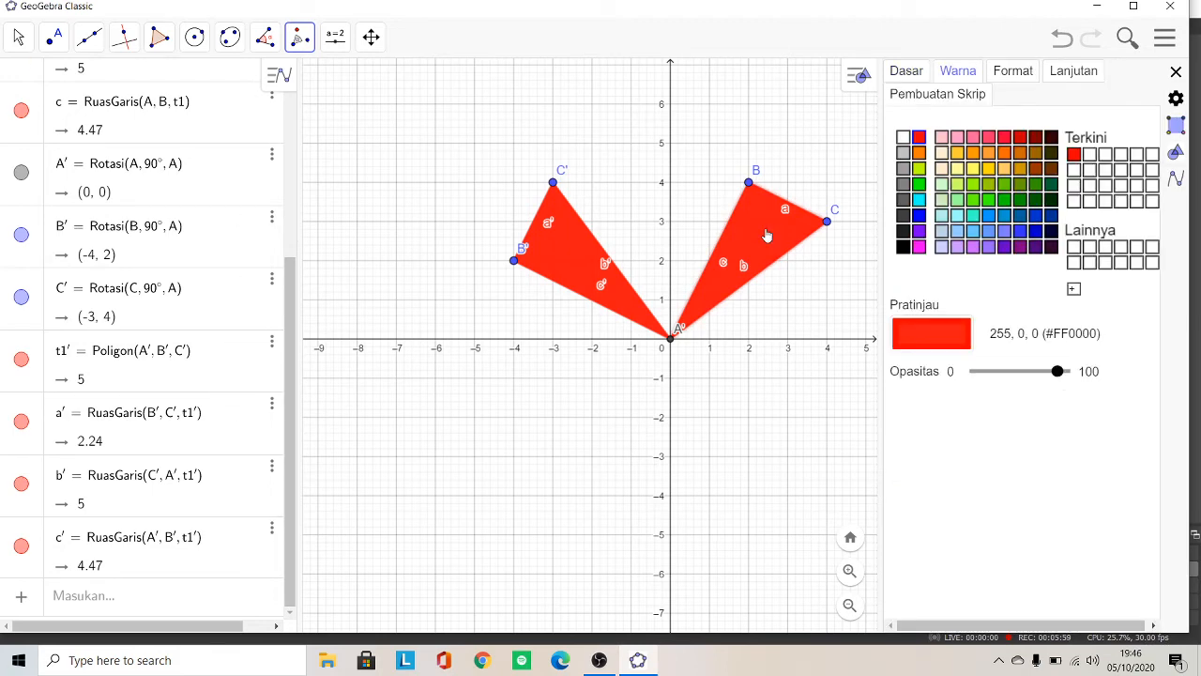
pyautogui.click(670, 343)
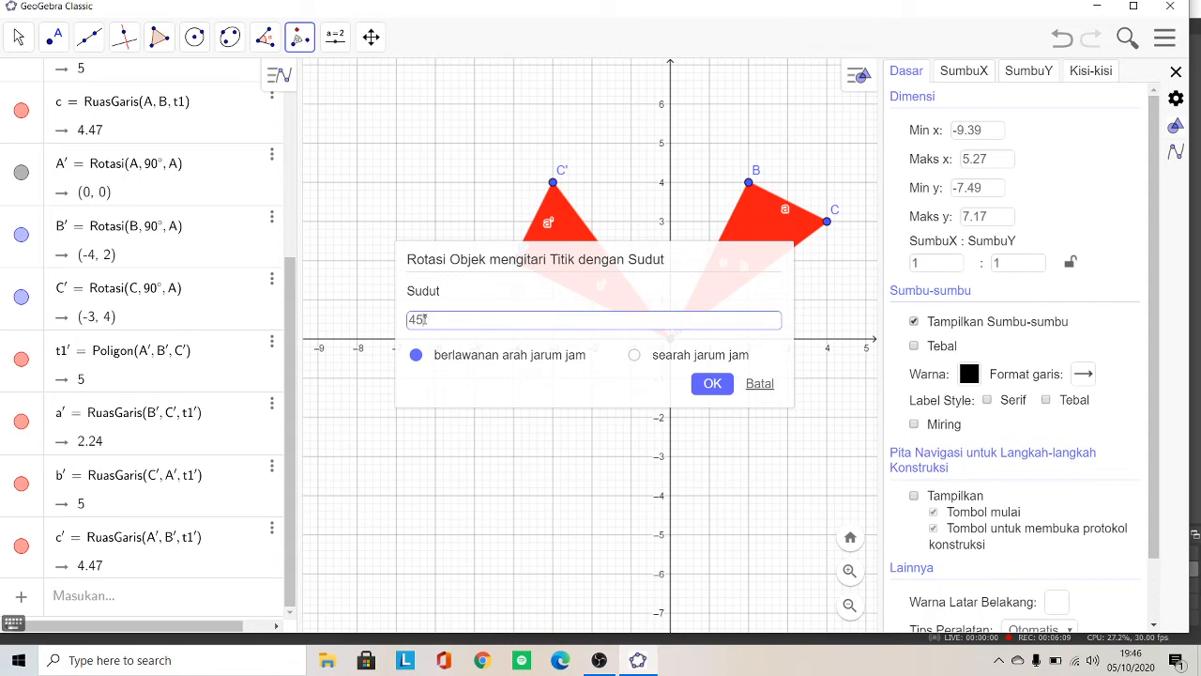
pyautogui.press('BackSpace')
pyautogui.press('BackSpace')
pyautogui.write('90')
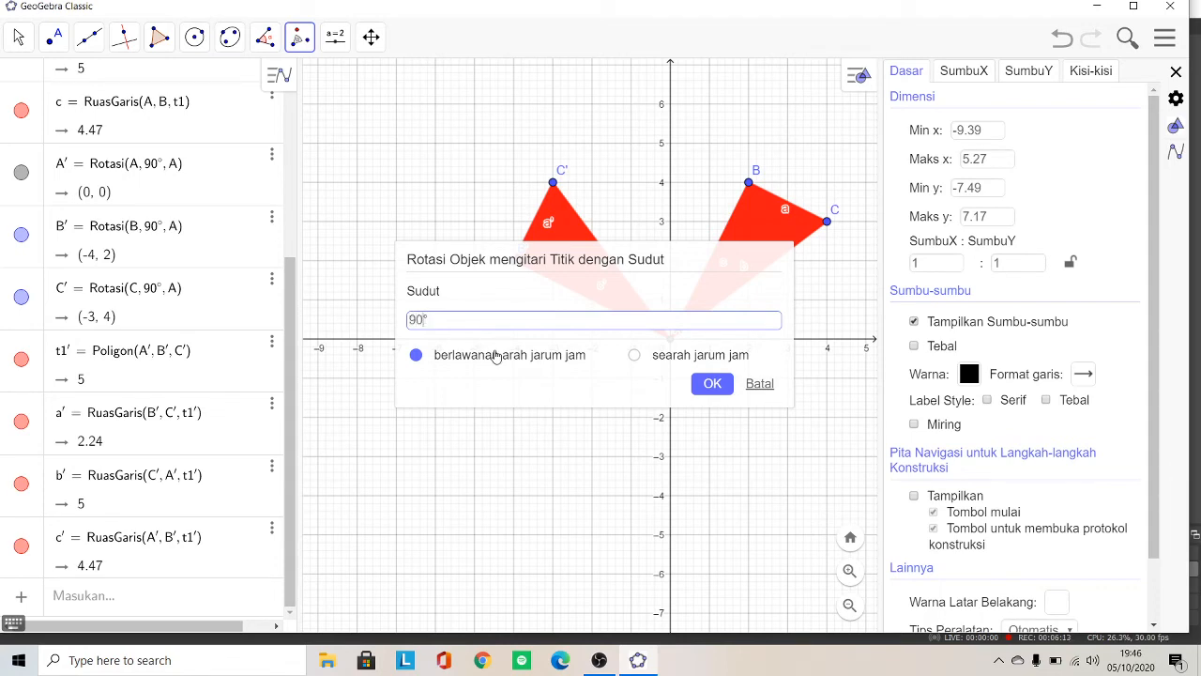
pyautogui.click(634, 356)
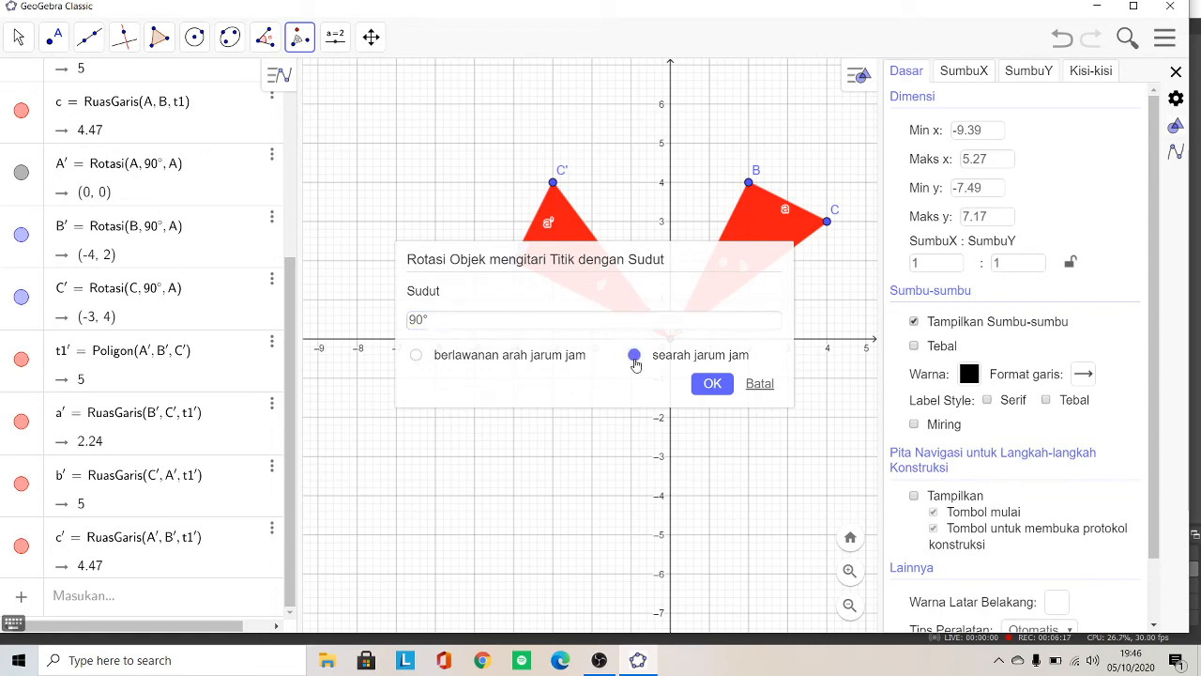
pyautogui.click(711, 385)
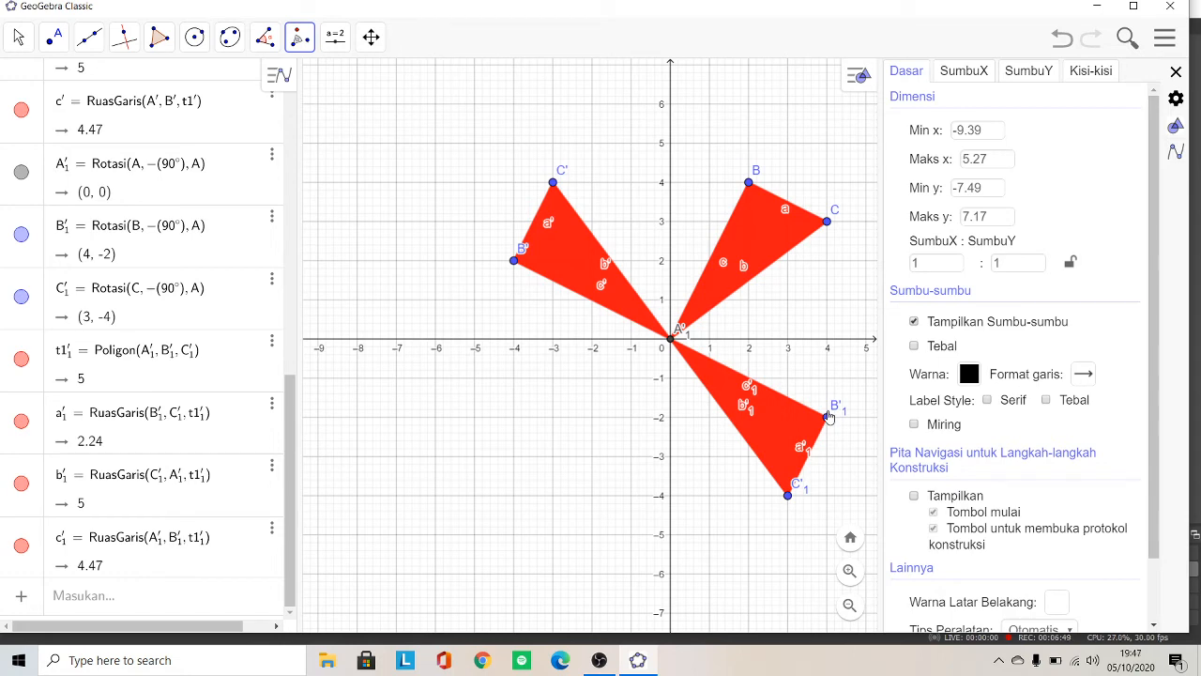
# - Rotate the original triangle ABC by 180° around the origin to fill the remaining quadrant
pyautogui.click(750, 254)
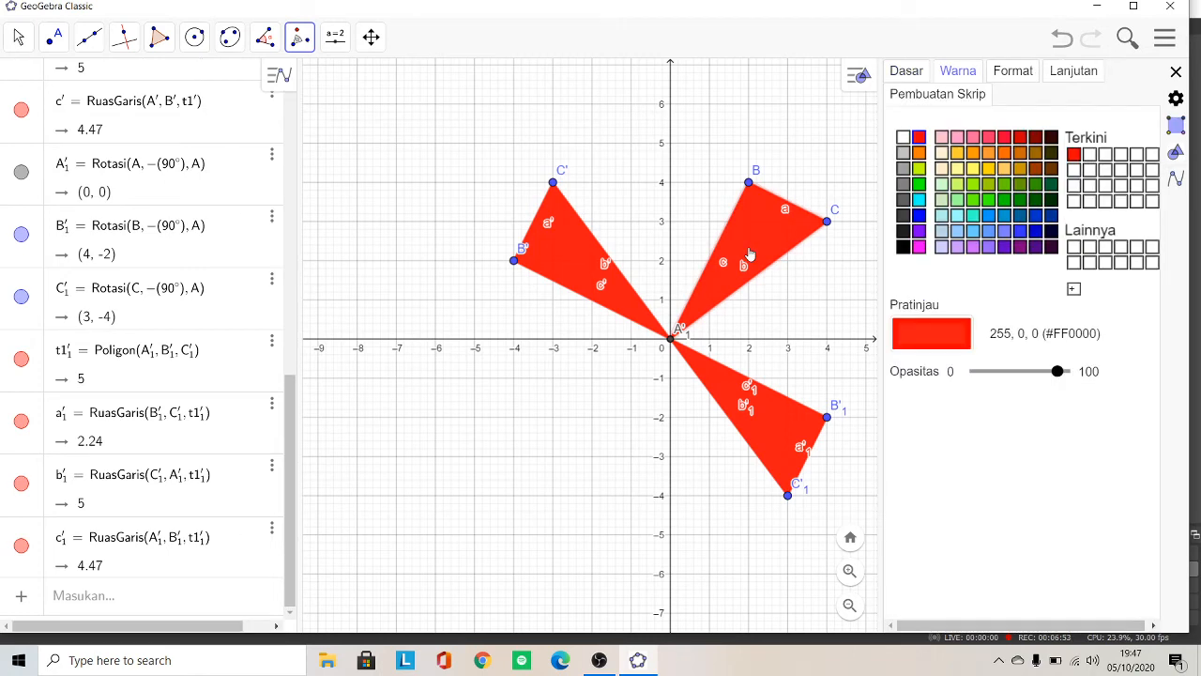
pyautogui.click(672, 340)
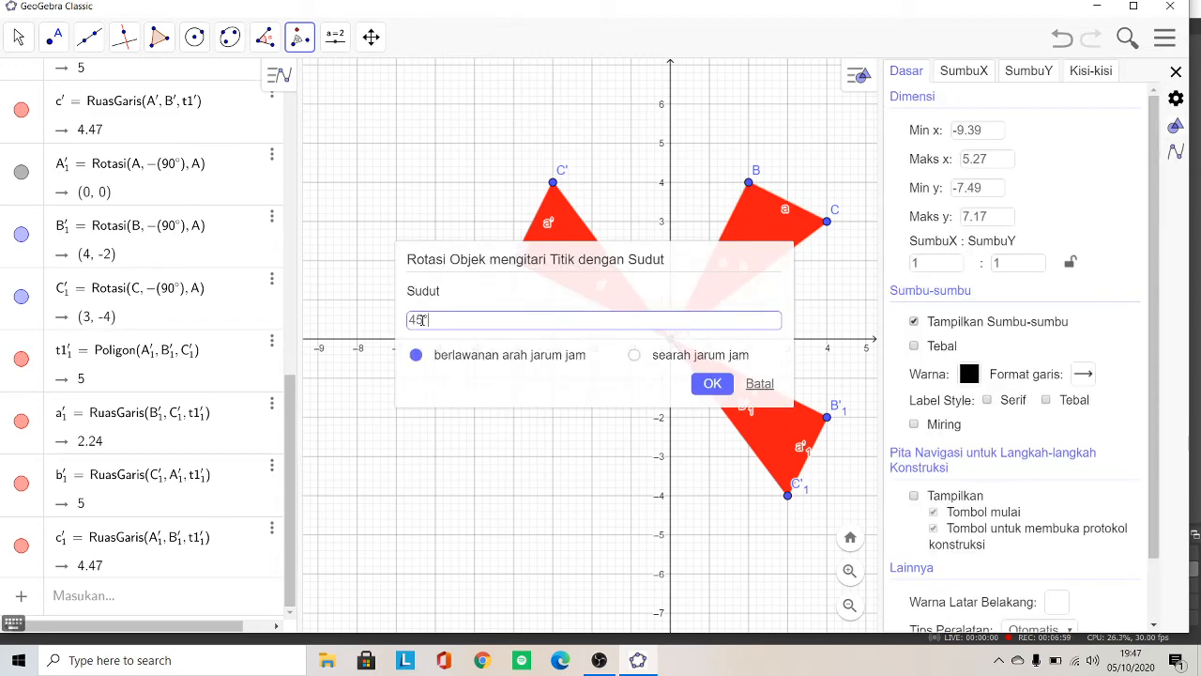
pyautogui.press('BackSpace')
pyautogui.press('BackSpace')
pyautogui.write('180')
pyautogui.click(705, 383)
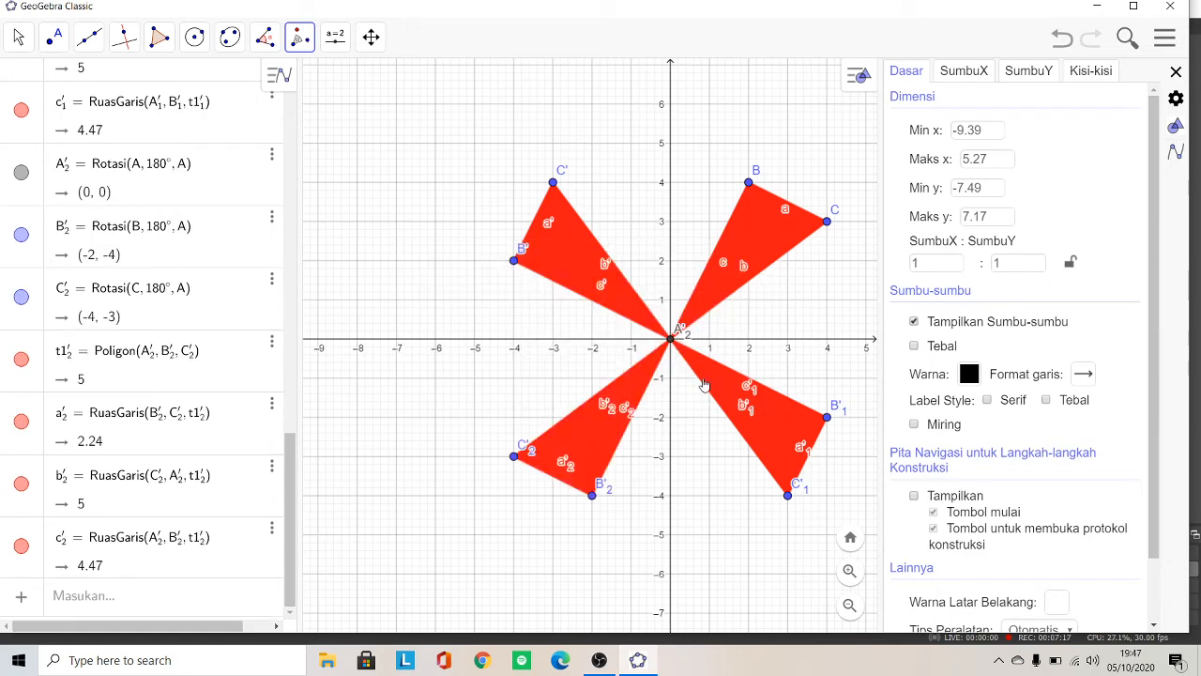
# - Draw a circular sector centred at the origin between the two upper triangles, from (1, 3) to about (-1.15, 3.05)
pyautogui.click(195, 38)
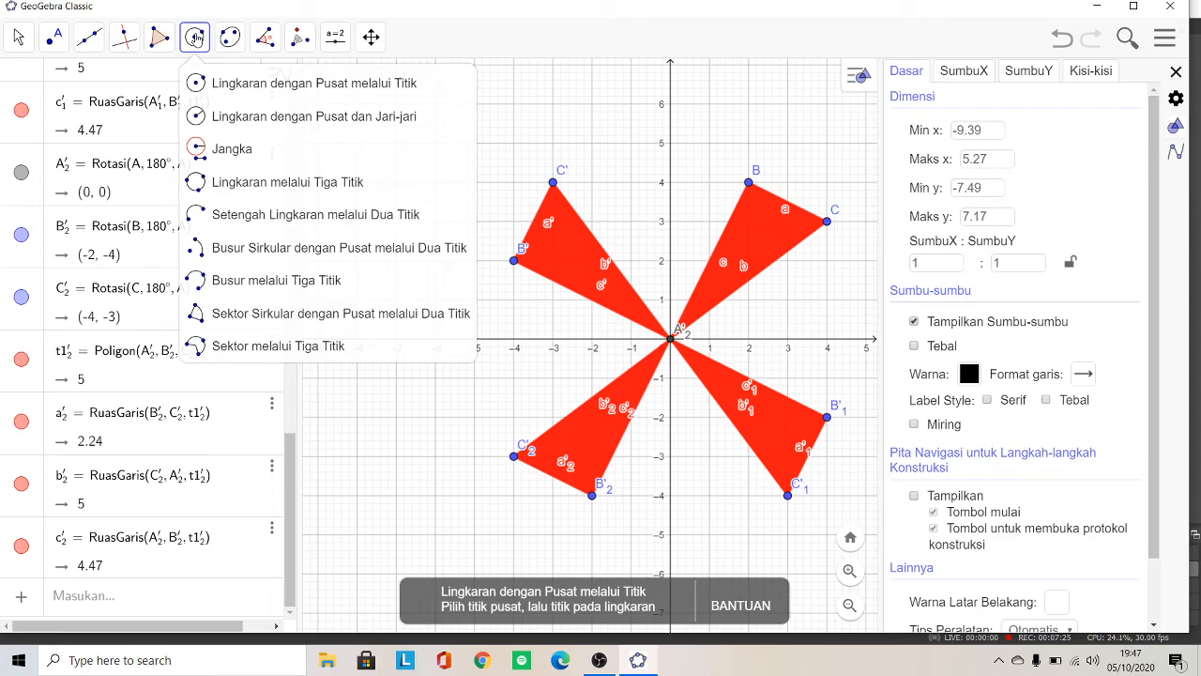
pyautogui.click(243, 314)
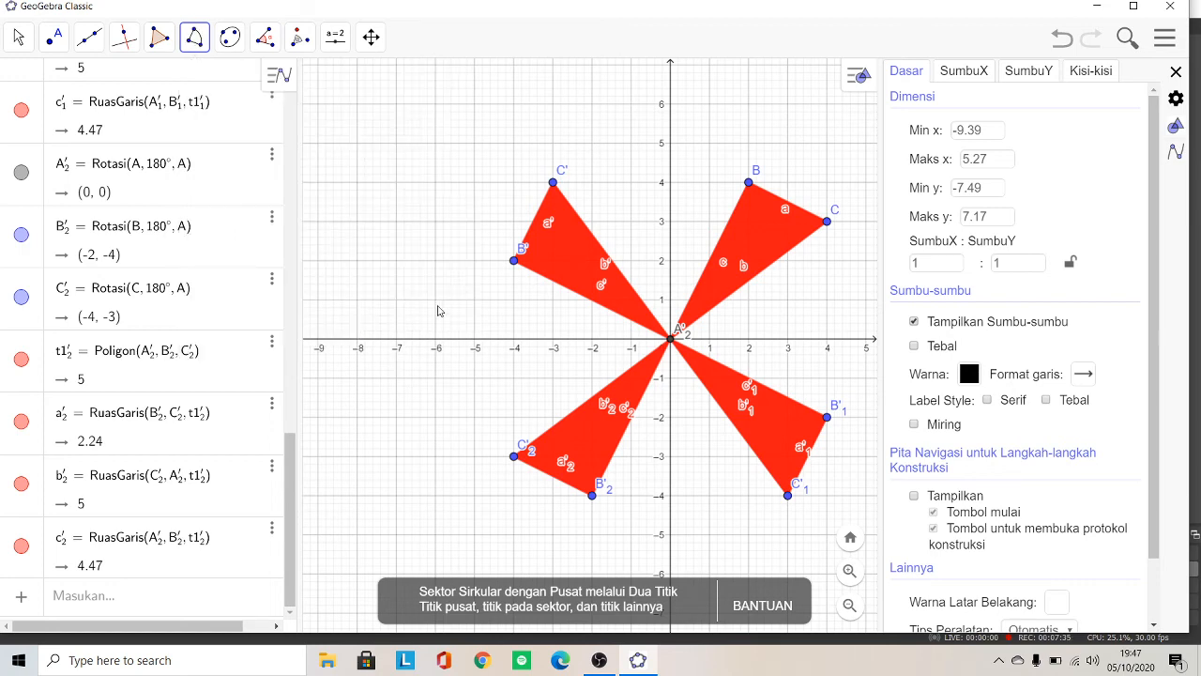
pyautogui.click(672, 344)
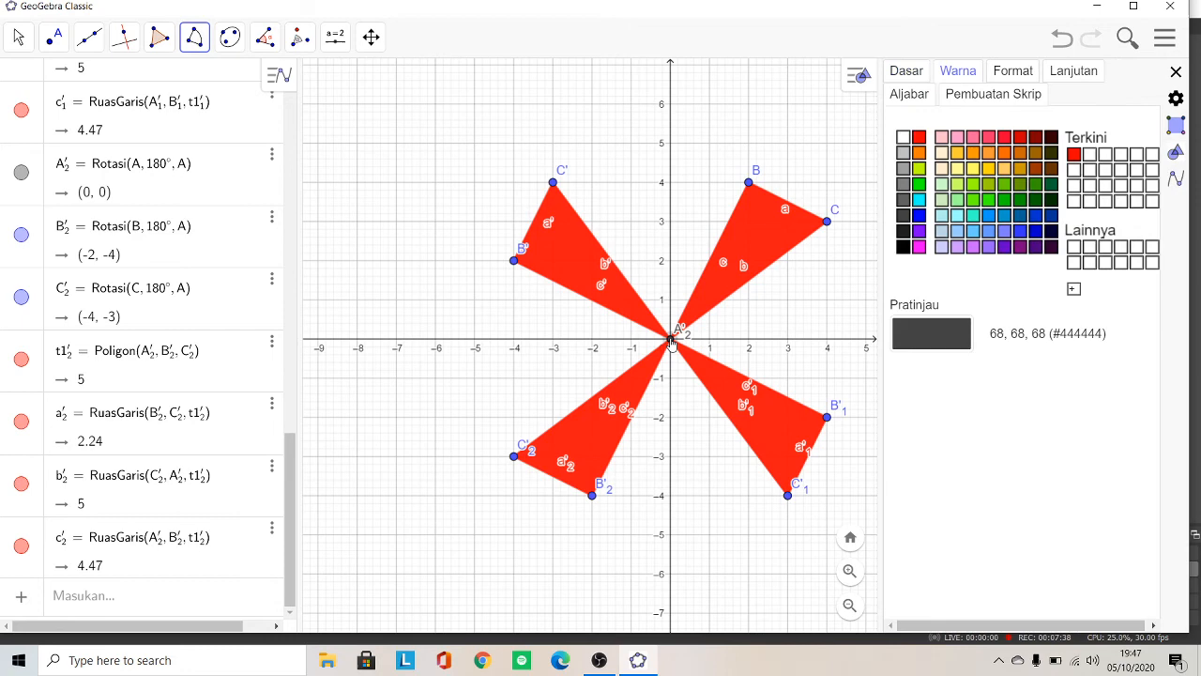
pyautogui.click(709, 222)
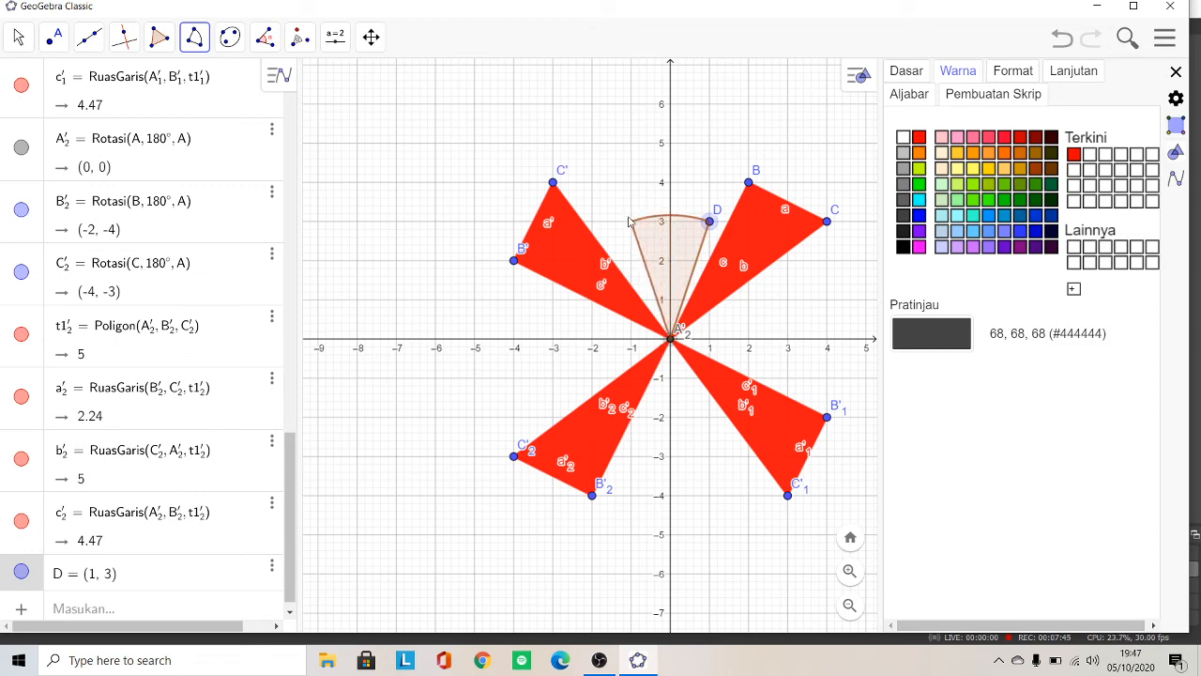
pyautogui.click(626, 223)
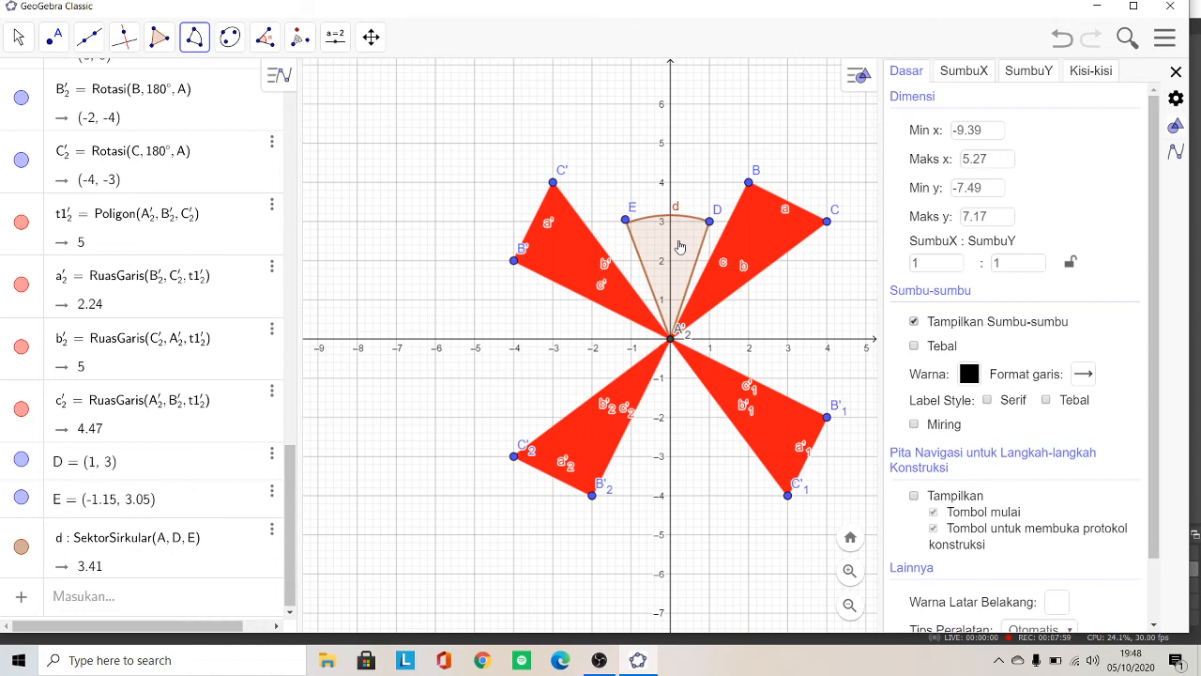
# - Colour circular sector d green (#66CC00) and raise its fill opacity to about 80
pyautogui.rightClick(679, 246)
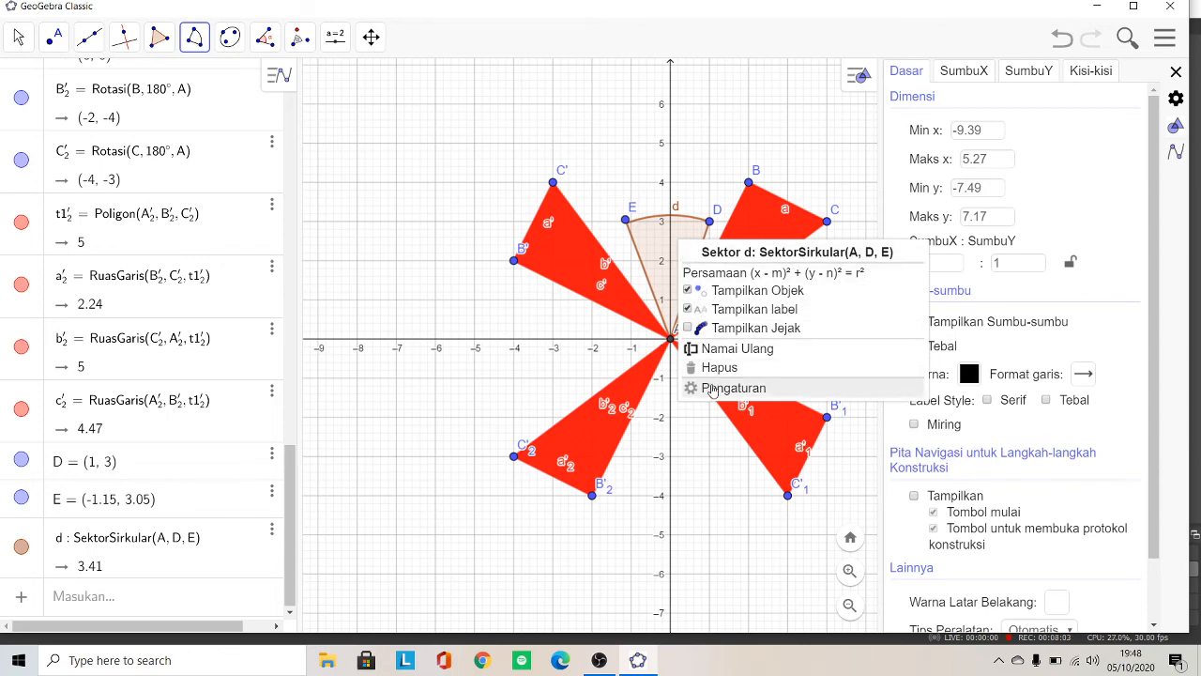
pyautogui.click(714, 391)
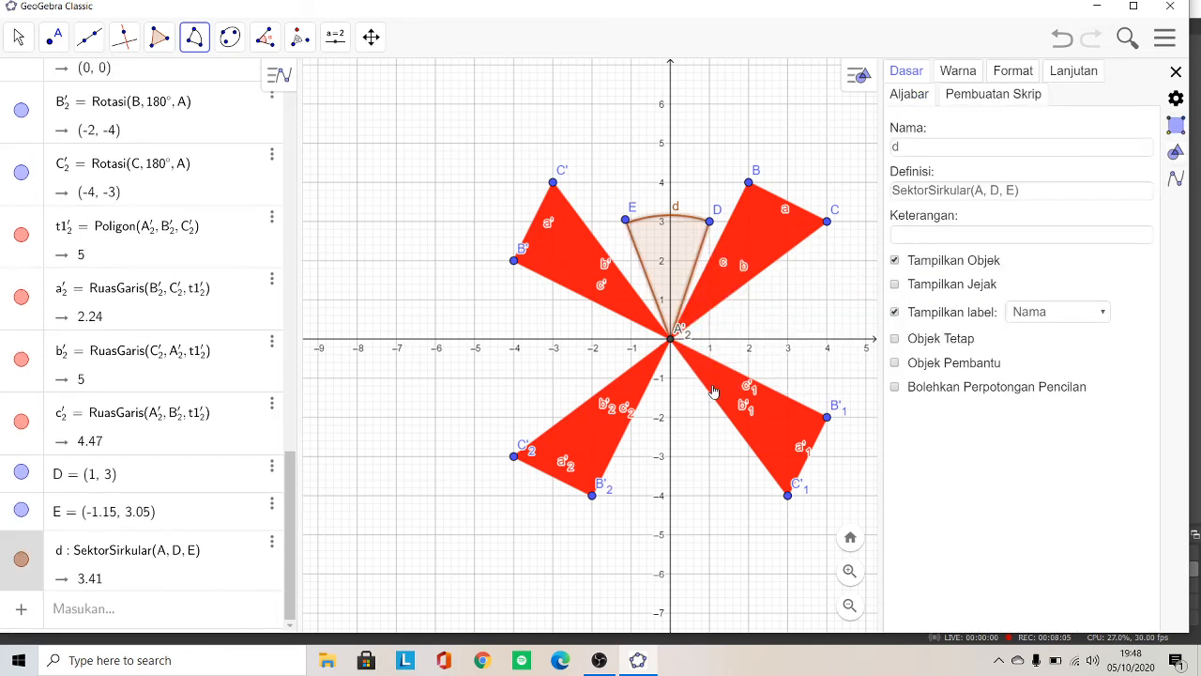
pyautogui.click(958, 73)
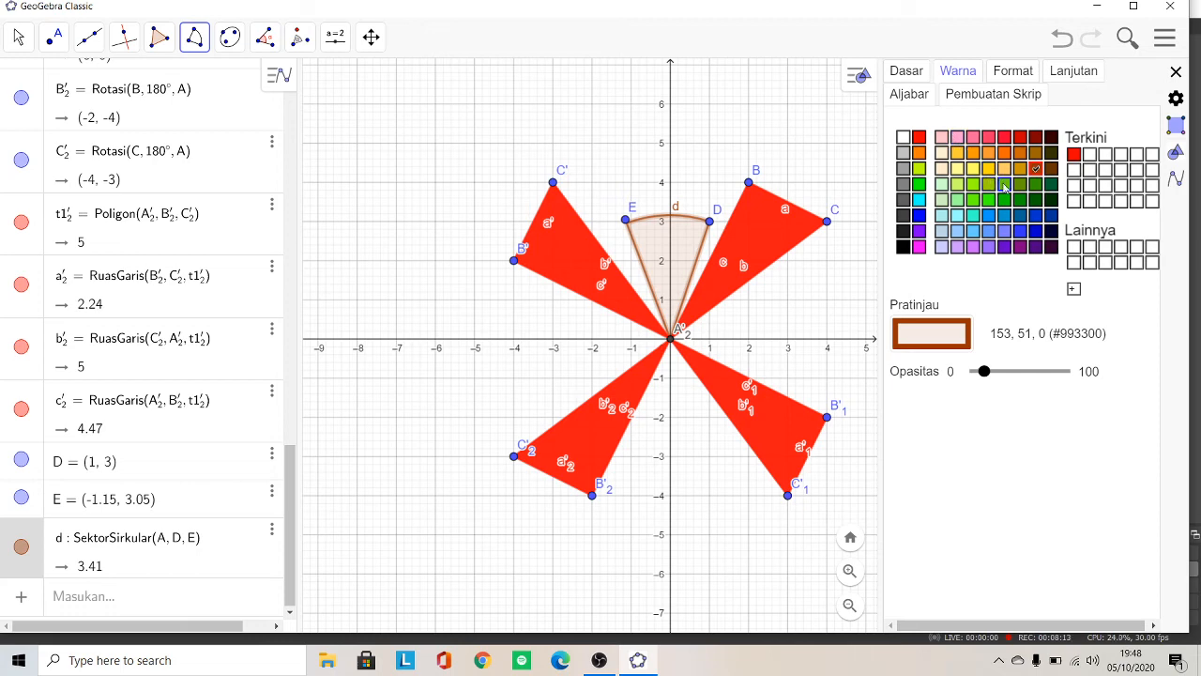
pyautogui.click(1005, 185)
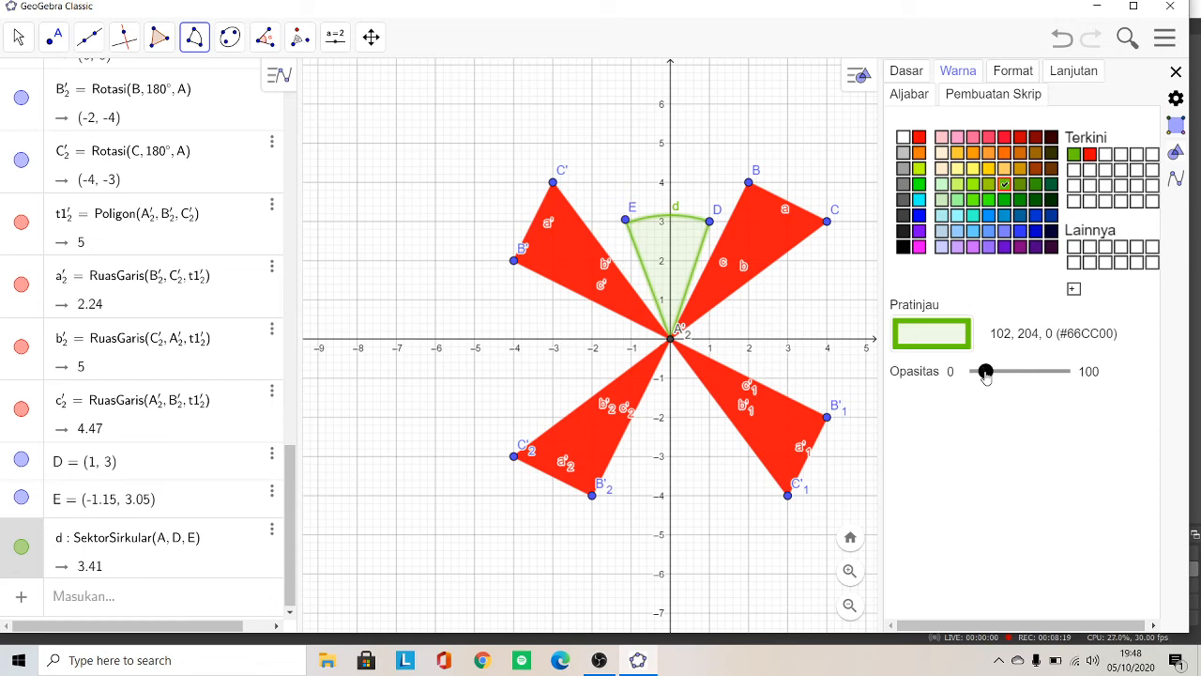
pyautogui.moveTo(987, 375); pyautogui.dragTo(1051, 378)
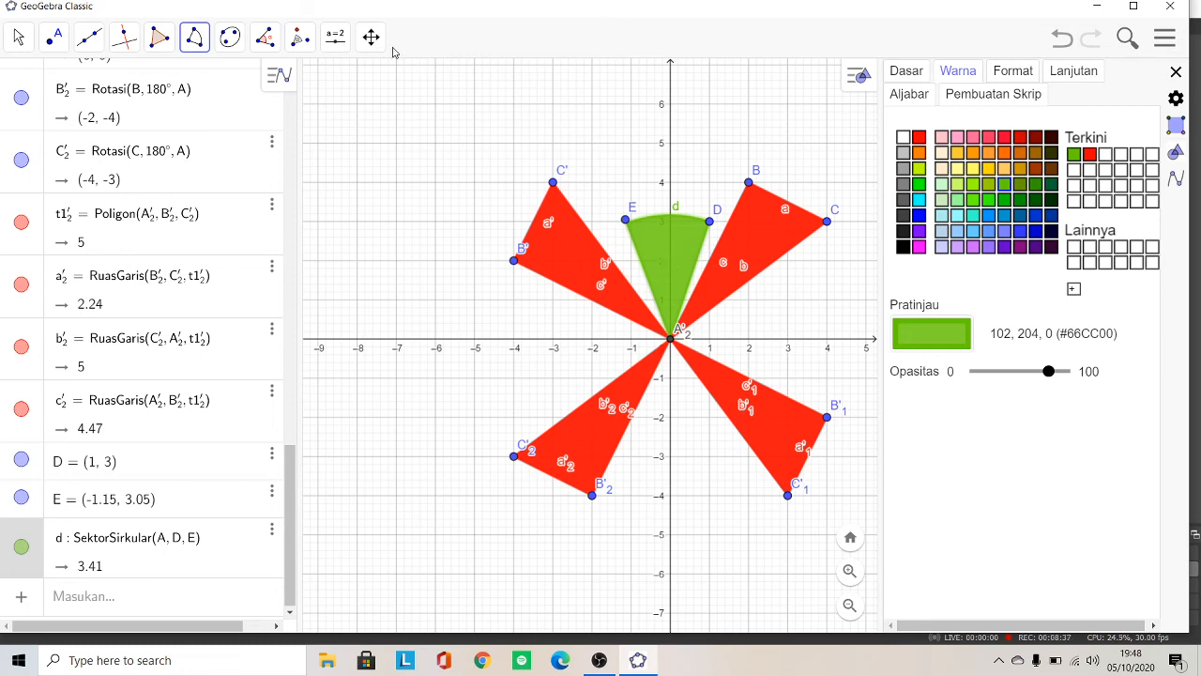
# - Rotate the green sector d by 180° around point A at the origin
pyautogui.click(302, 43)
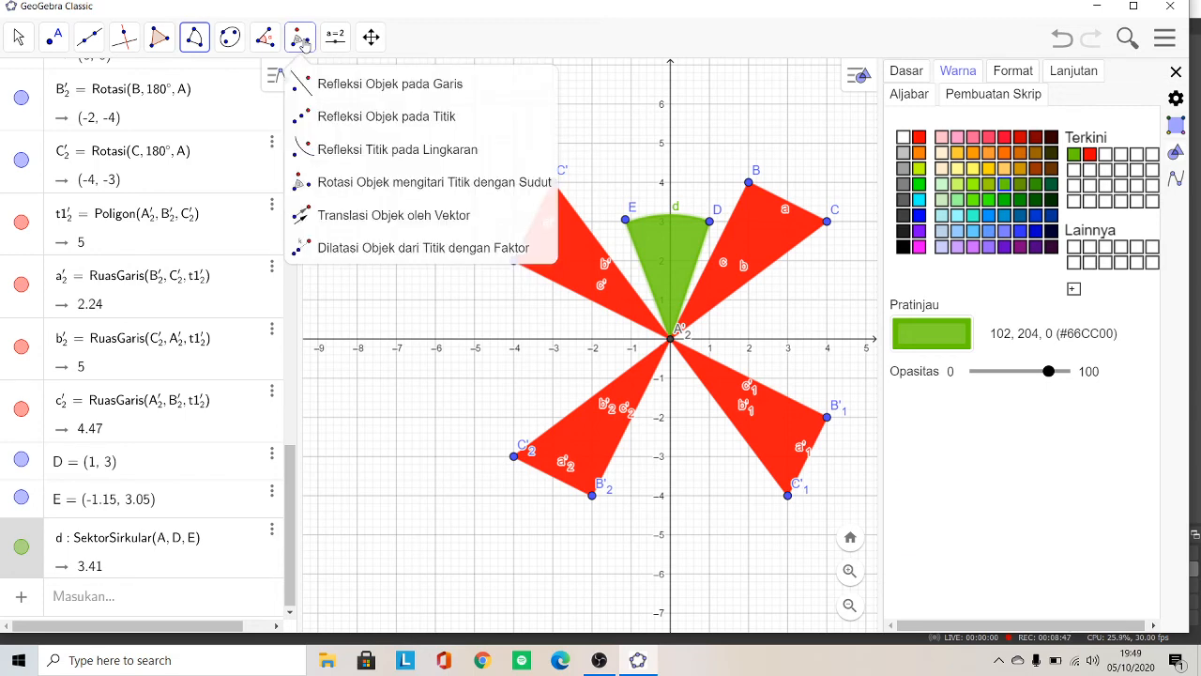
pyautogui.click(349, 182)
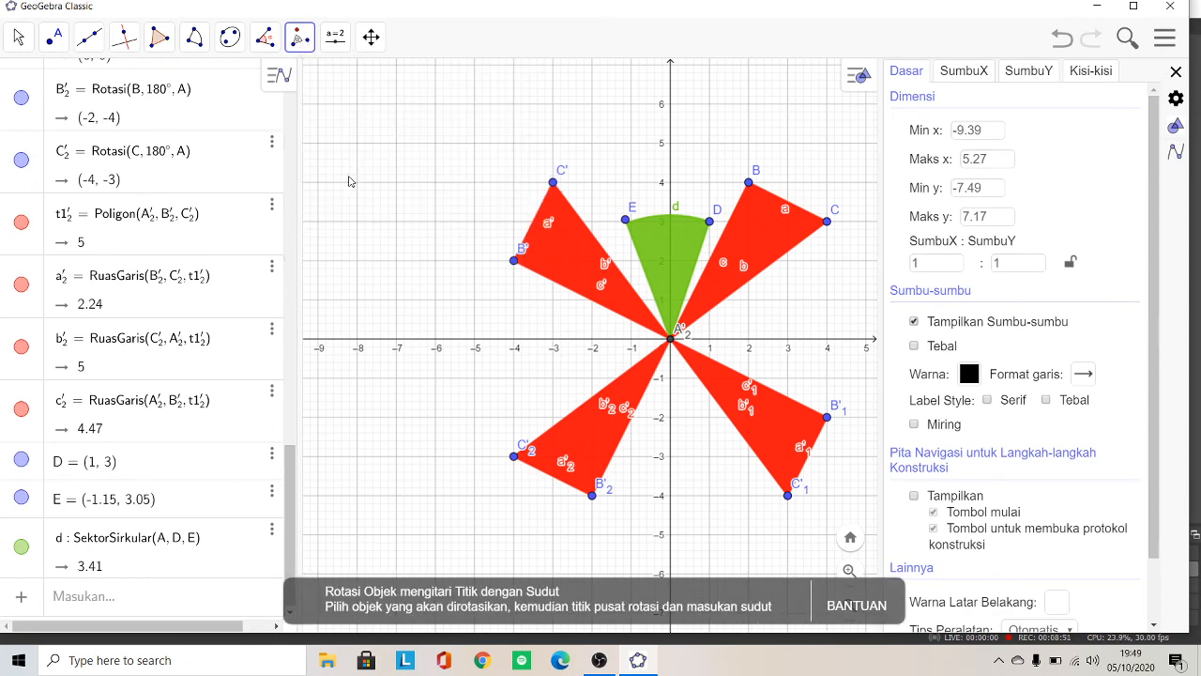
pyautogui.click(665, 262)
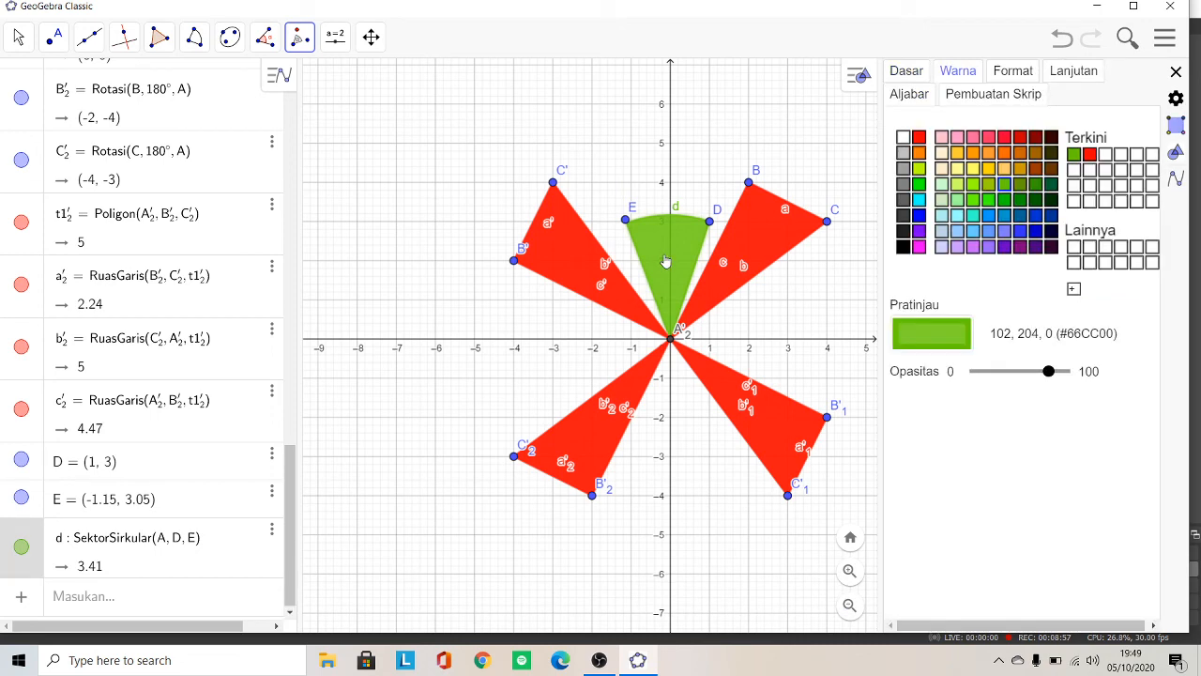
pyautogui.click(670, 340)
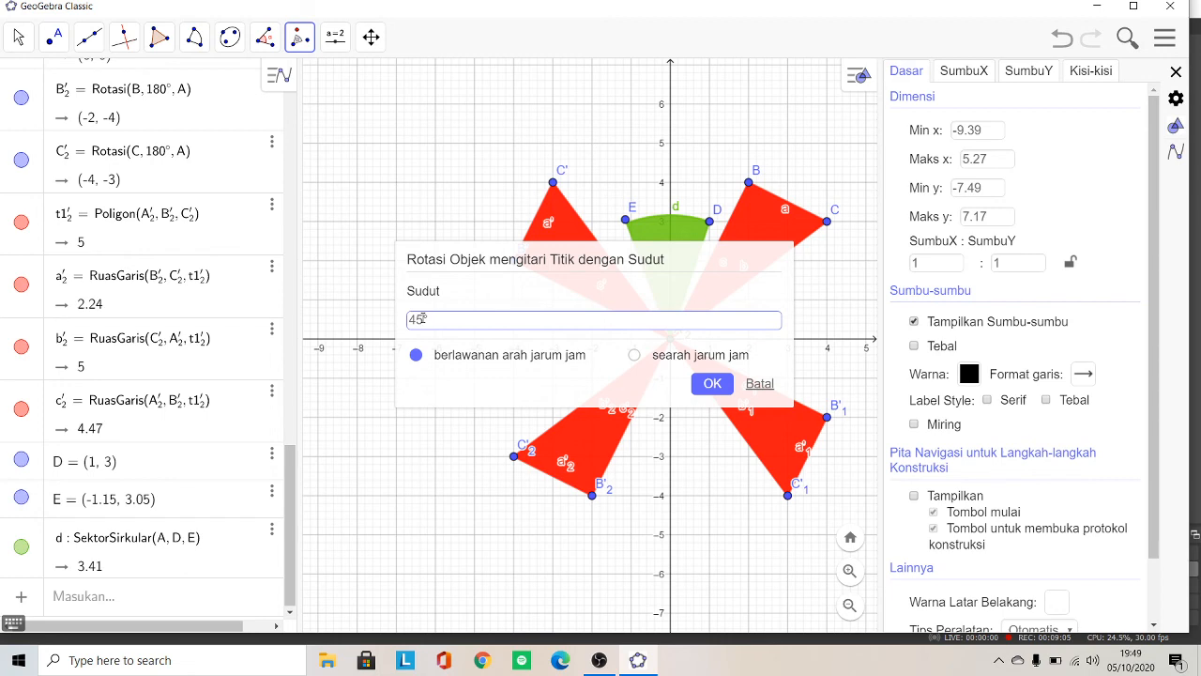
pyautogui.press('BackSpace')
pyautogui.press('BackSpace')
pyautogui.write('180')
pyautogui.click(710, 385)
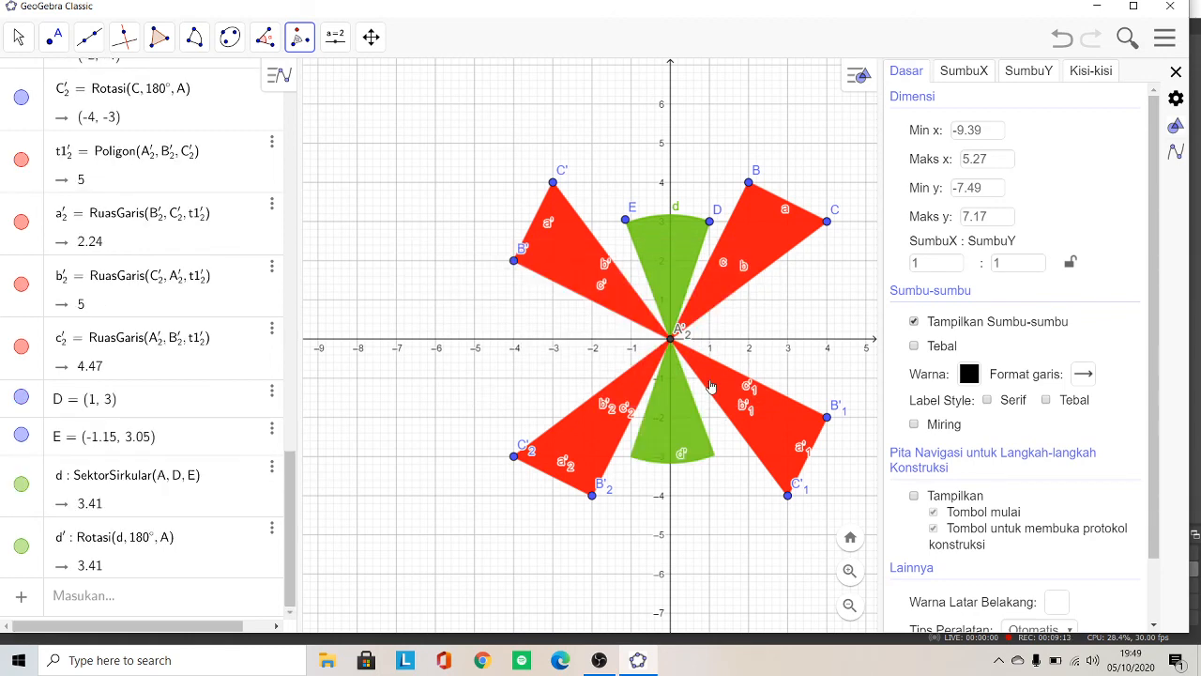
# - Rotate the original green sector d 90° clockwise around the origin
pyautogui.click(670, 257)
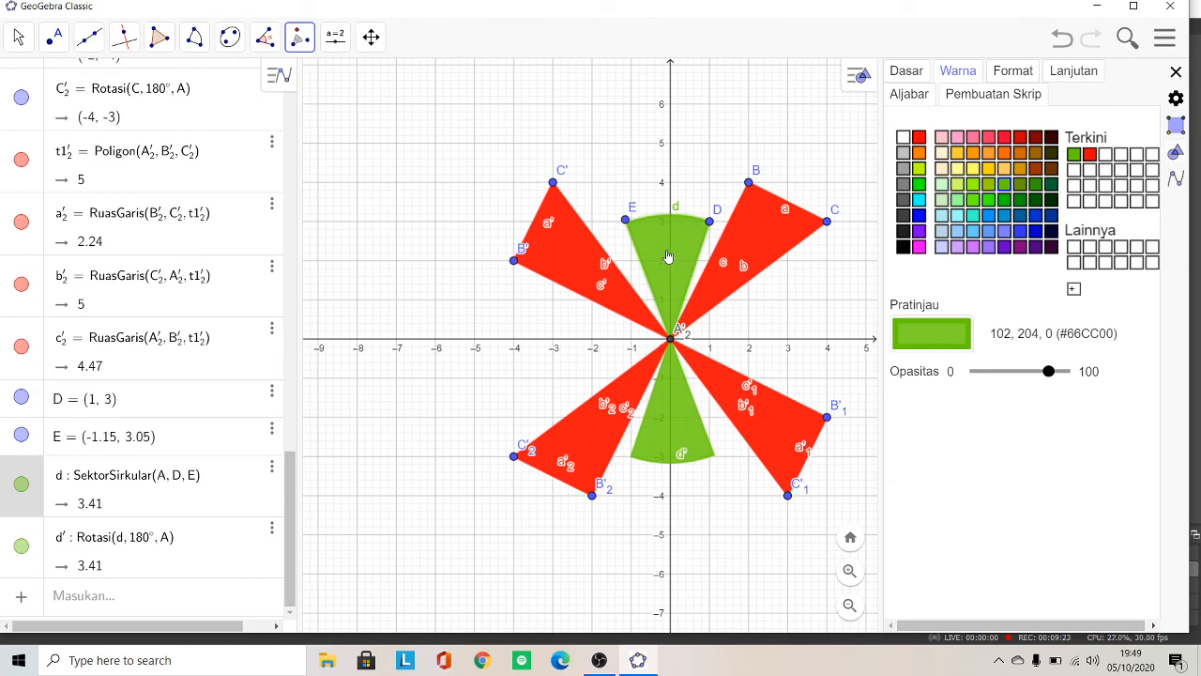
pyautogui.click(670, 339)
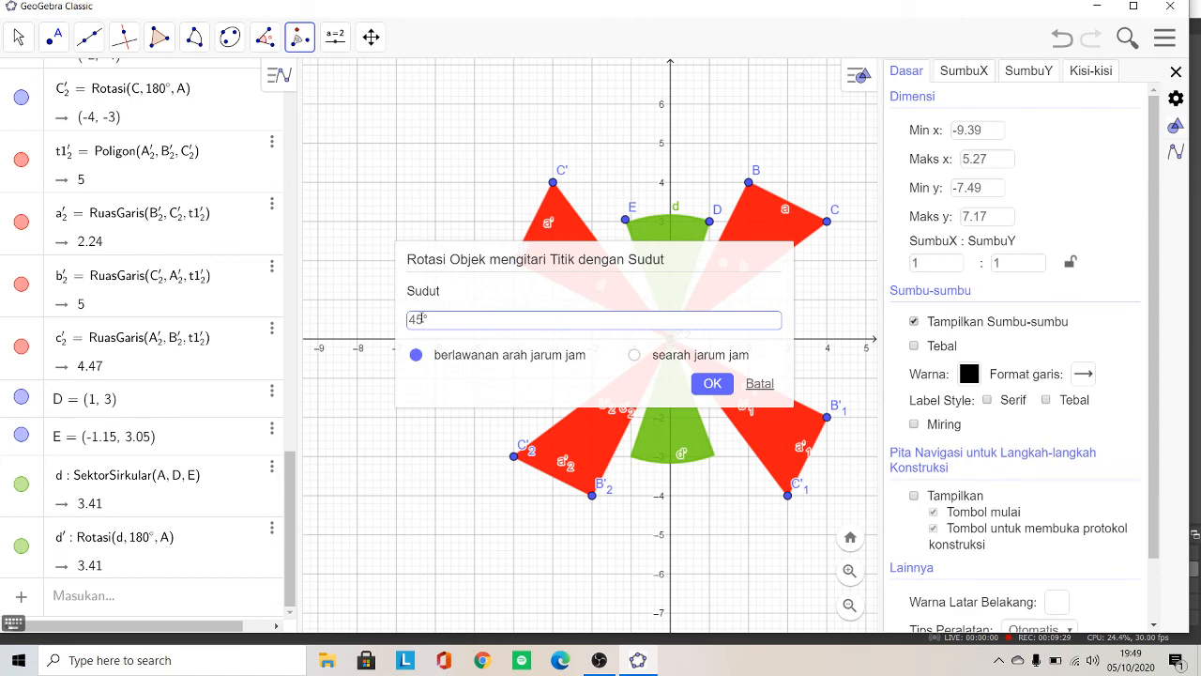
pyautogui.press('BackSpace')
pyautogui.press('BackSpace')
pyautogui.write('90')
pyautogui.click(637, 359)
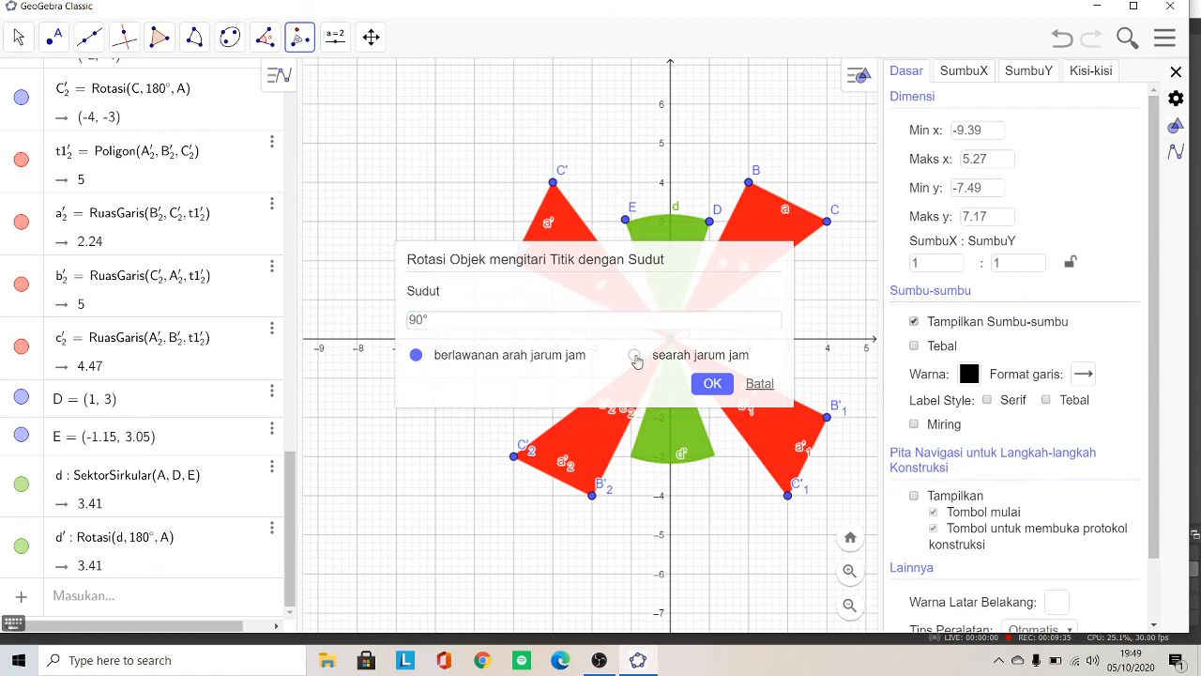
pyautogui.click(712, 385)
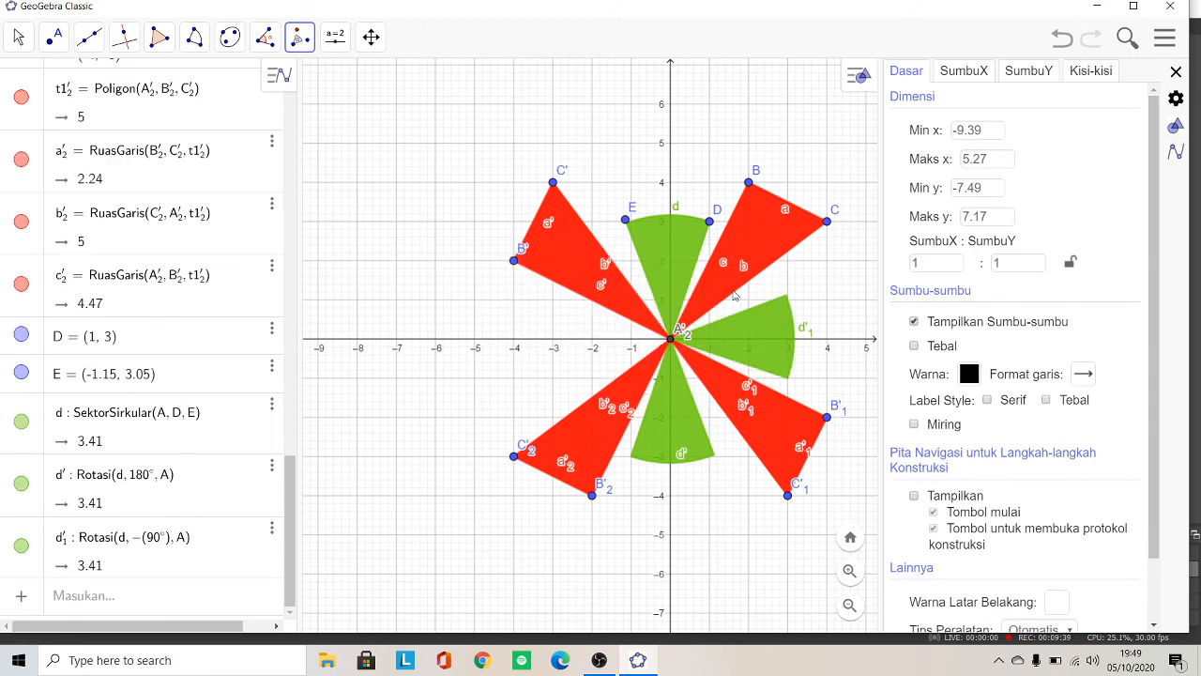
# - Rotate the original green sector d 90° counterclockwise around the origin
pyautogui.click(671, 260)
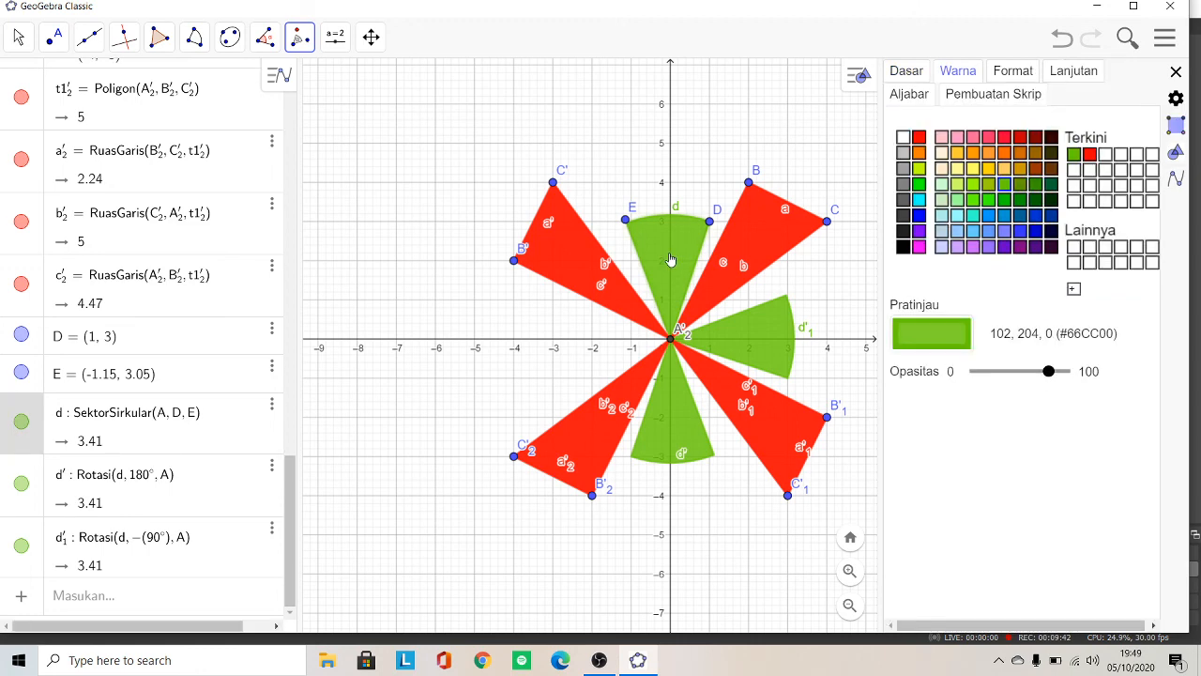
pyautogui.click(671, 340)
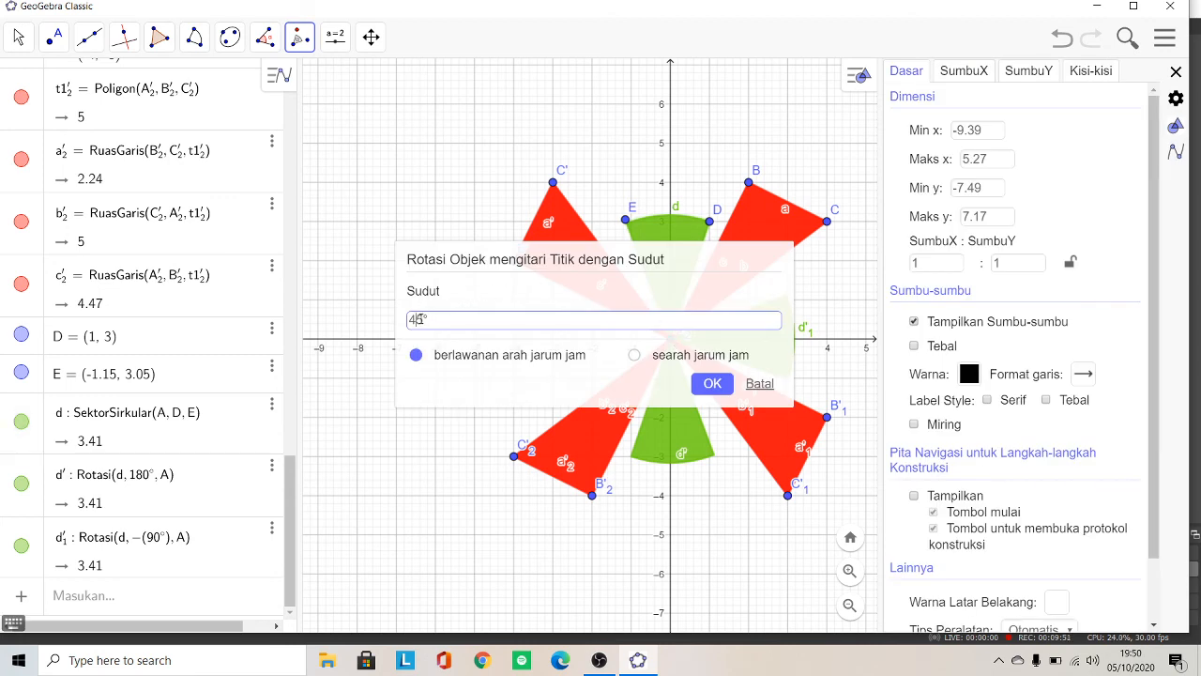
pyautogui.press('BackSpace')
pyautogui.press('Delete')
pyautogui.write('90')
pyautogui.click(709, 386)
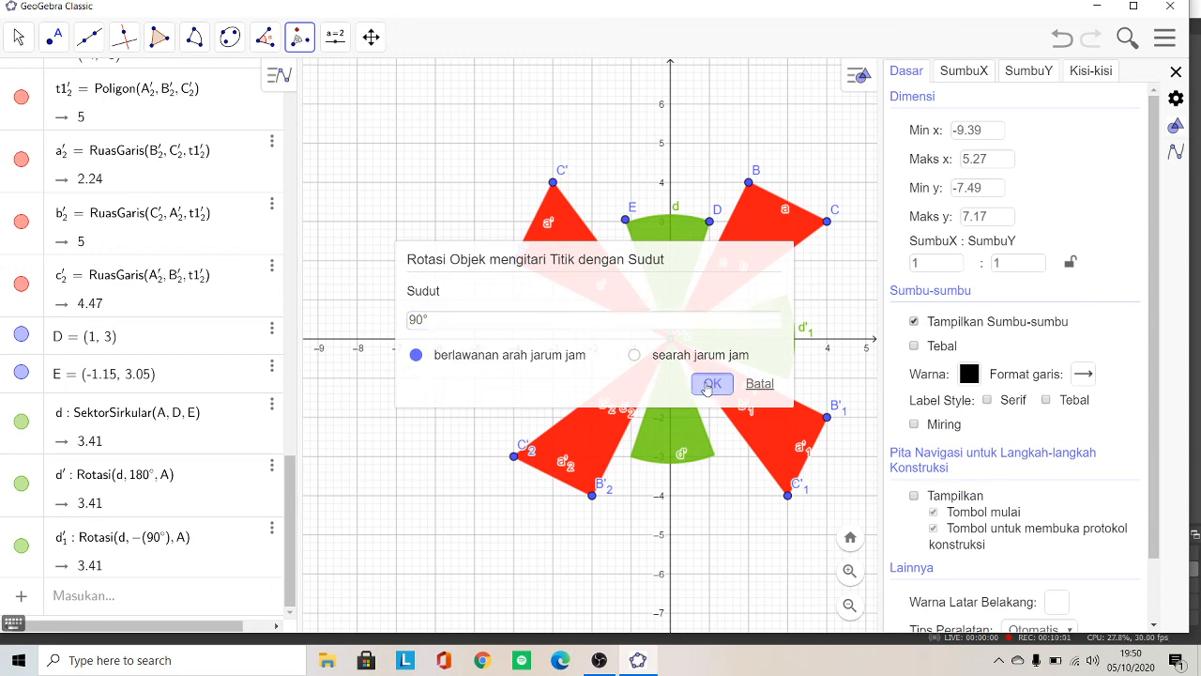